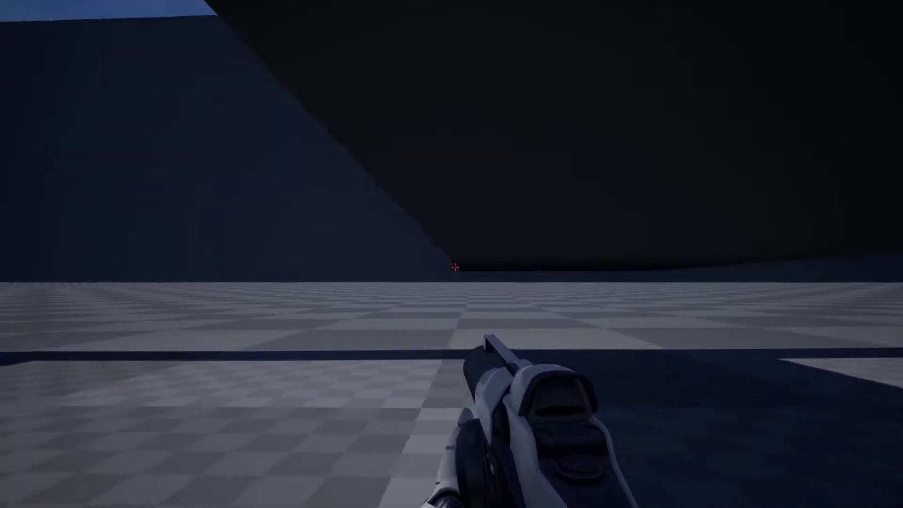
Stop the first-person play test and return to editing the FirstPersonExampleMap level
key("Escape")
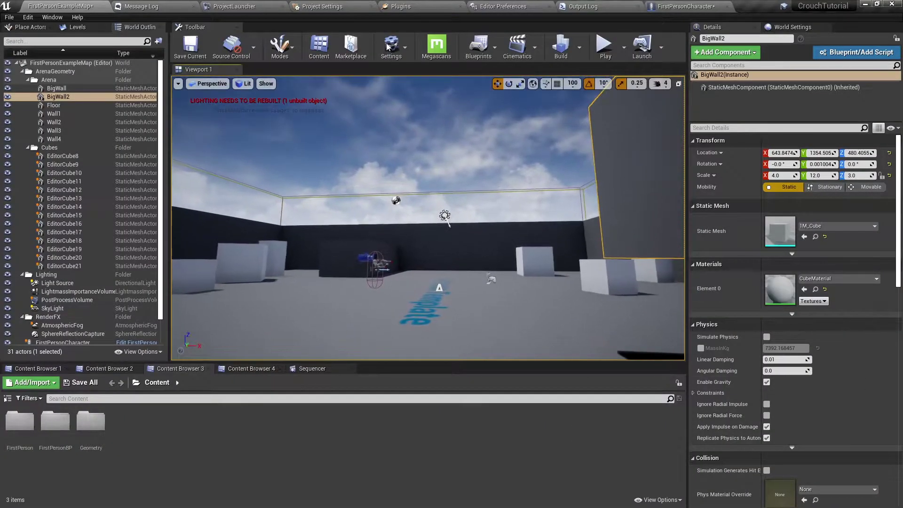
Add a Crouch axis mapping bound to Left Ctrl, then return to the FirstPersonCharacter blueprint
left_click(322, 6)
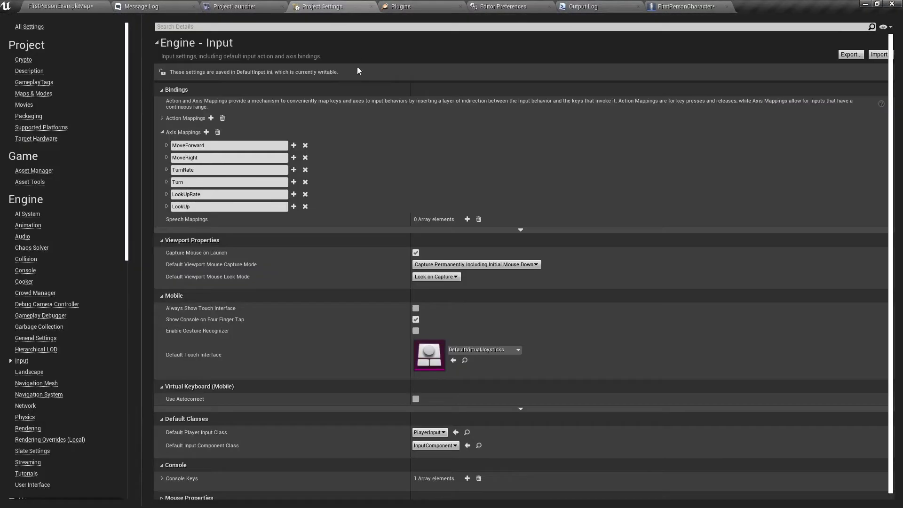
left_click(206, 132)
type("Cro")
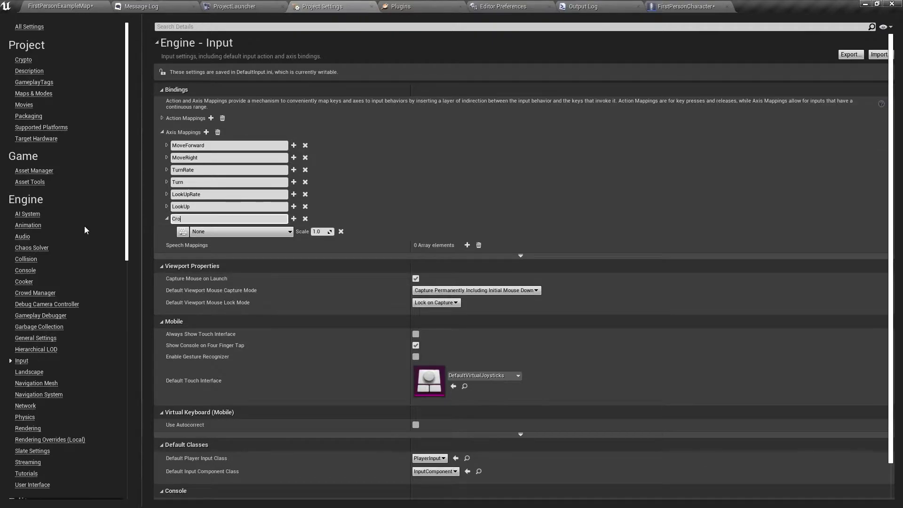
type("uch")
key("Return")
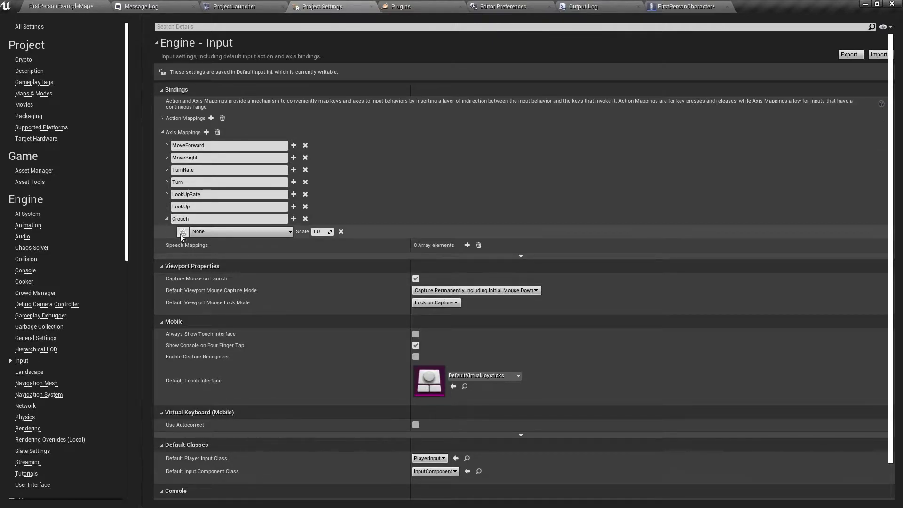
left_click(183, 231)
key("ctrl")
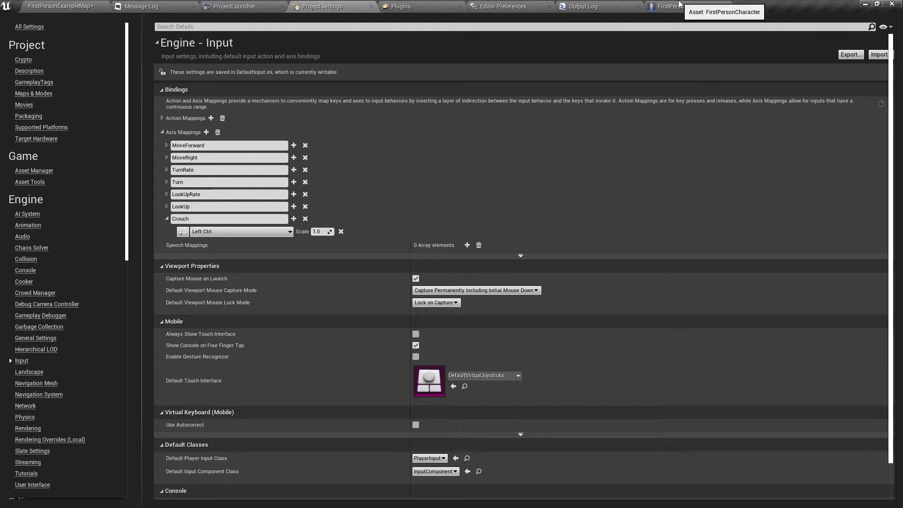
left_click(685, 6)
left_click(9, 17)
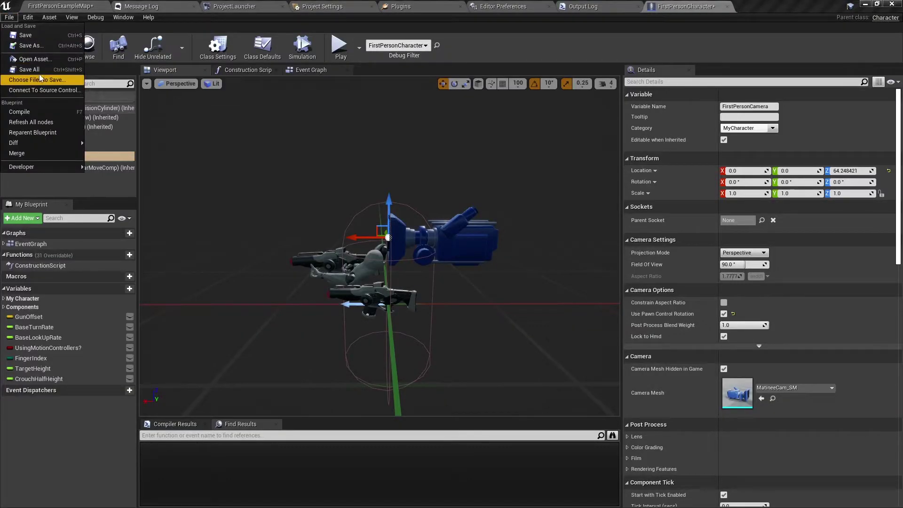
Save all assets and add a SpringArm component under the Capsule Component
left_click(30, 69)
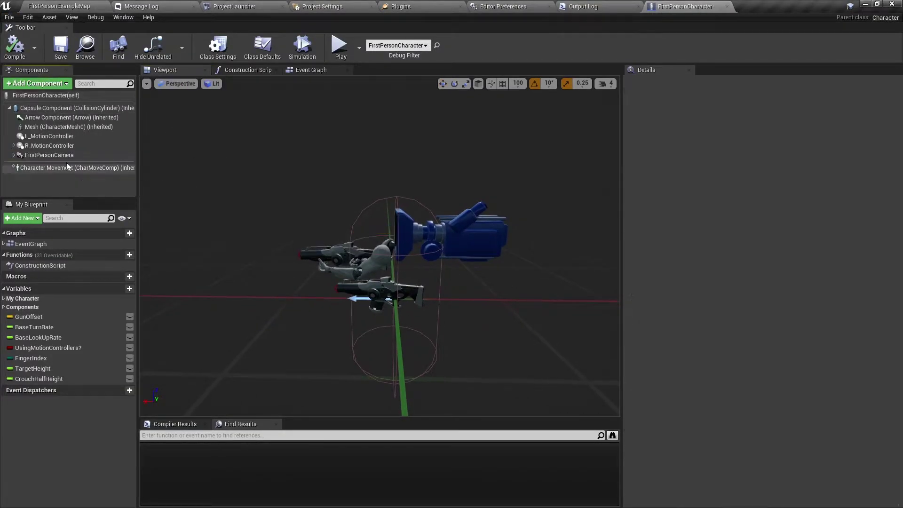
left_click(66, 156)
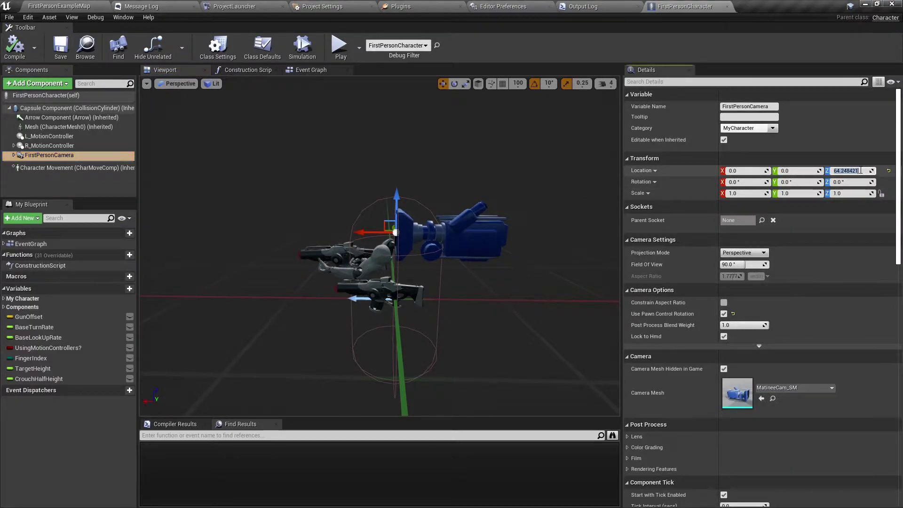
left_click(57, 107)
left_click(47, 83)
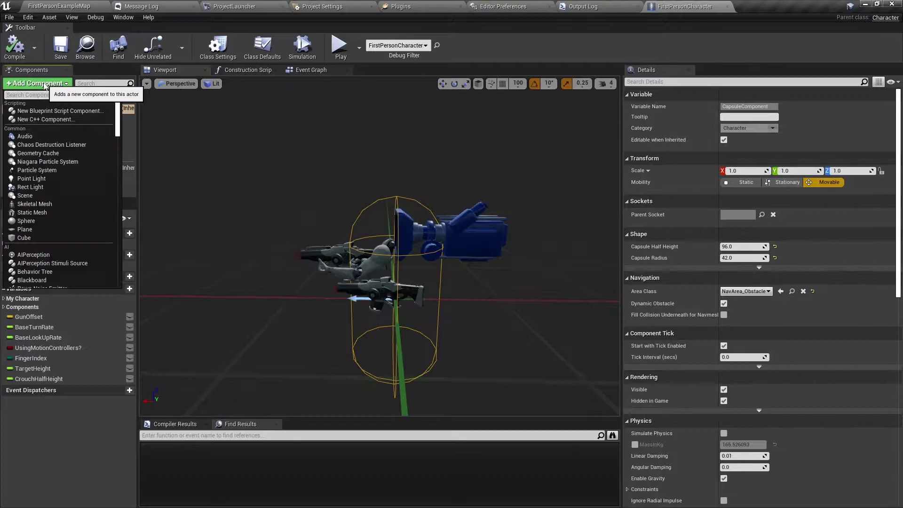
type("spring")
key("Return")
key("Return")
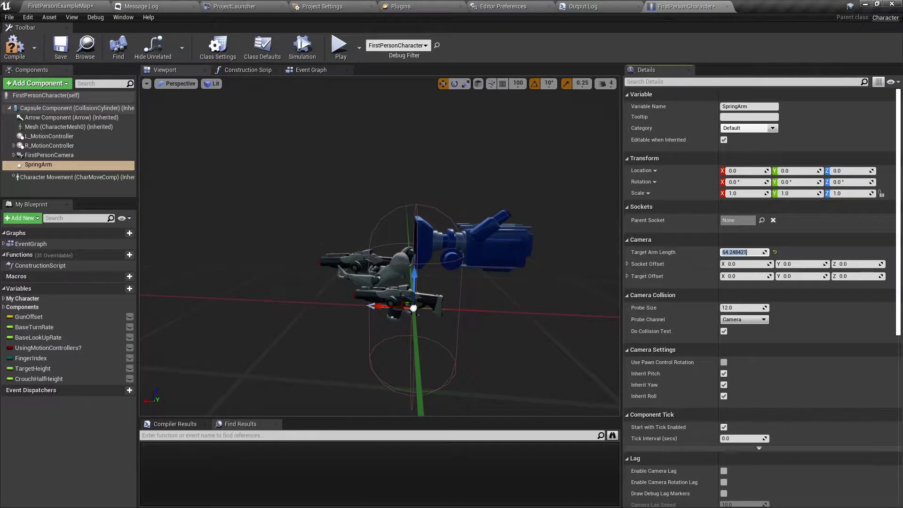
Orbit the viewport preview and select the FirstPersonCamera component
left_click_drag(376, 329, 423, 329)
left_click(498, 235)
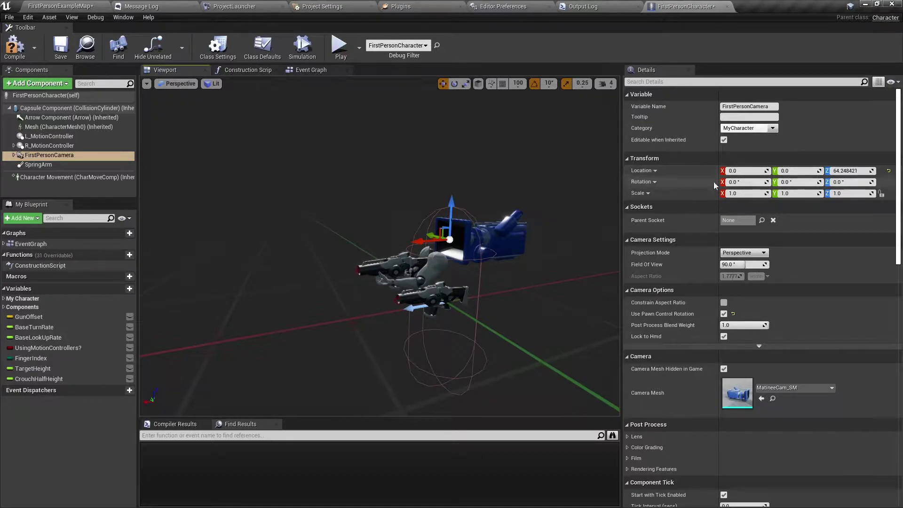
mouse_move(423, 305)
left_mouse_down()
mouse_move(451, 292)
mouse_move(300, 227)
left_mouse_up()
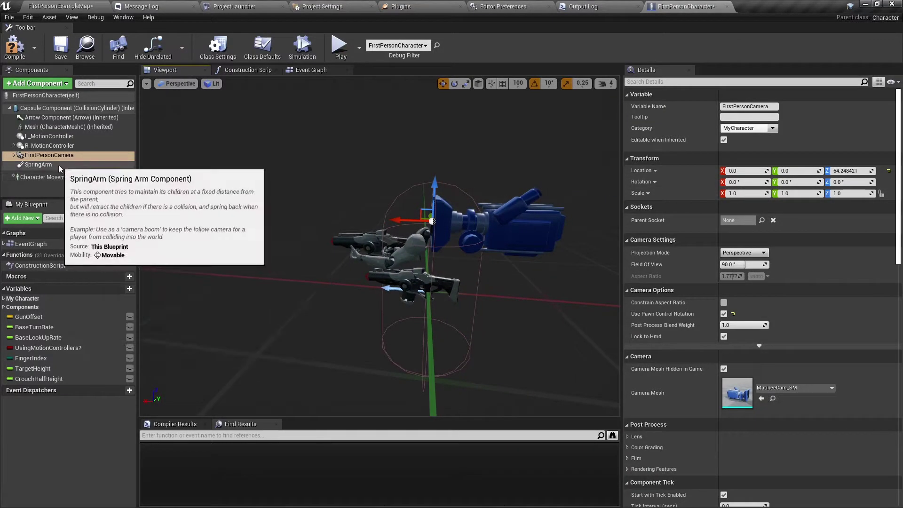
Rotate the SpringArm to -90 in Y, parent FirstPersonCamera under it, and zero the camera's location
left_click(58, 164)
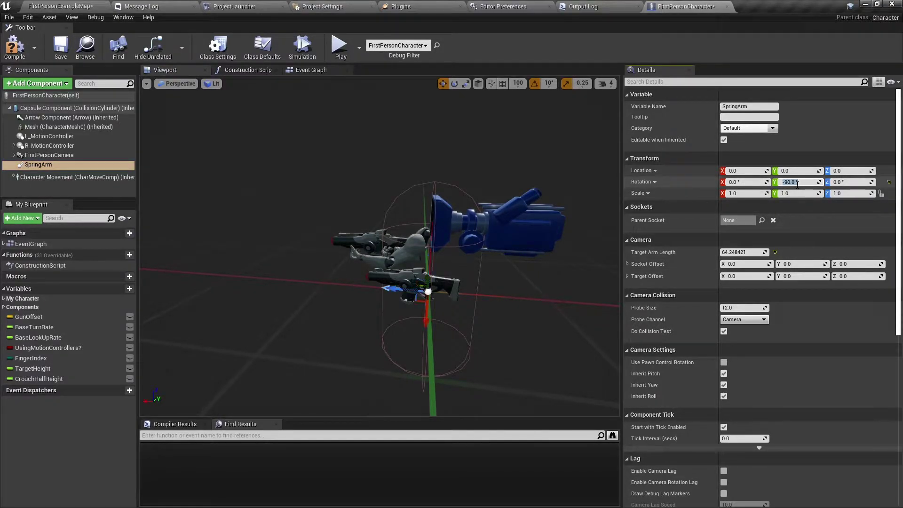
left_click_drag(55, 155, 79, 168)
left_click(60, 158)
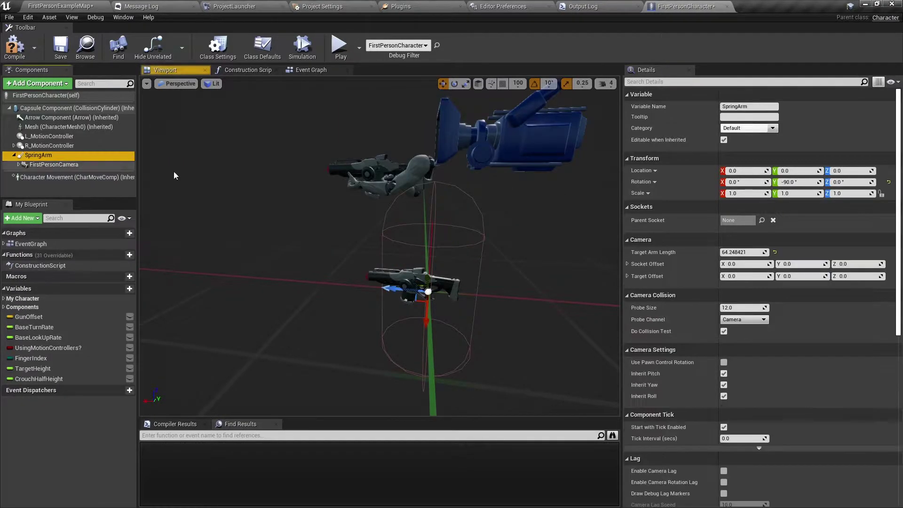
left_click(53, 165)
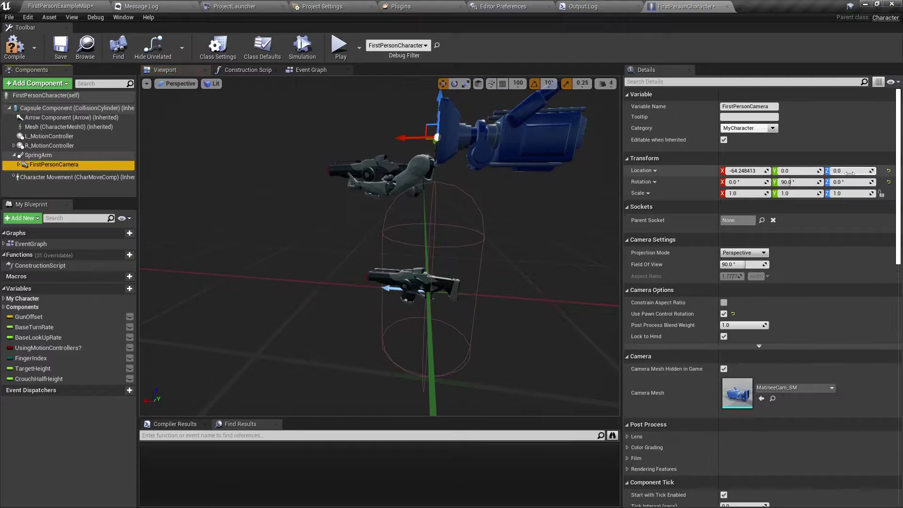
left_click(888, 170)
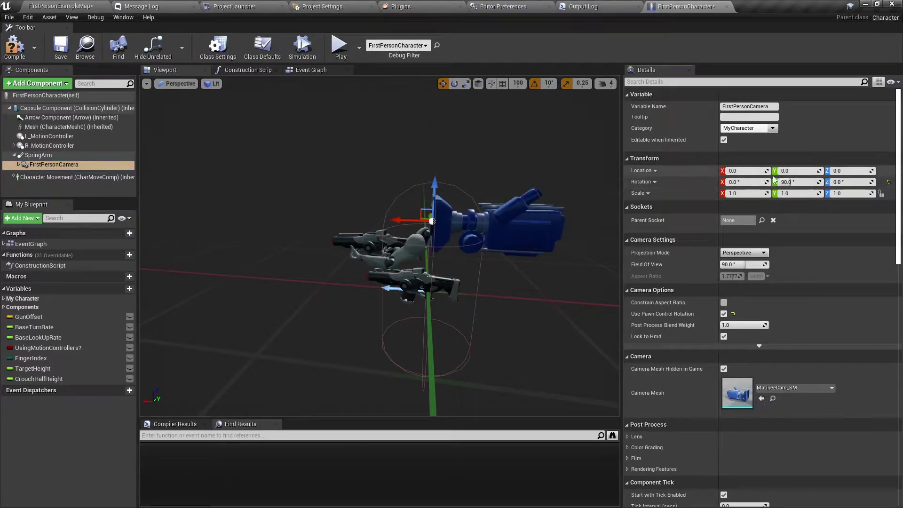
Turn off the SpringArm's Inherit Pitch, Inherit Yaw and Inherit Roll
left_click(51, 155)
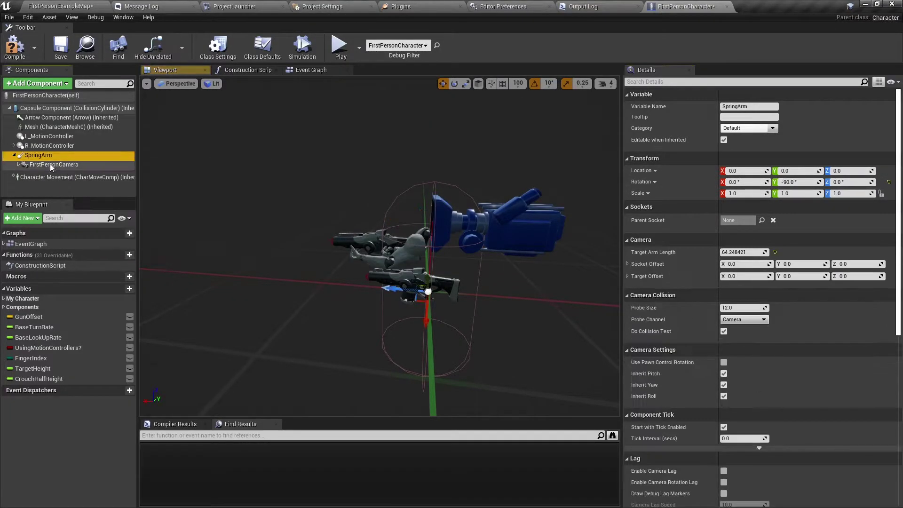
left_click(723, 373)
left_click(723, 385)
left_click(723, 396)
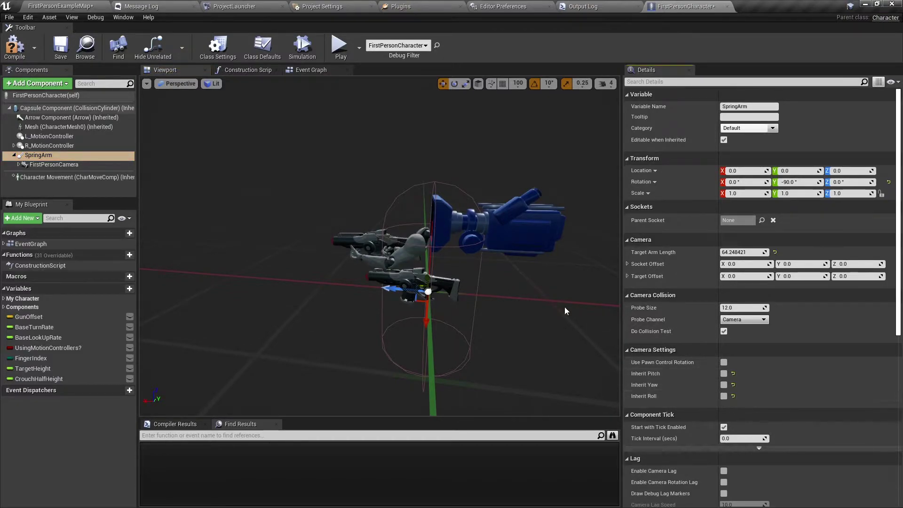
Place an InputAxis Crouch event node in the Event Graph
left_click(311, 70)
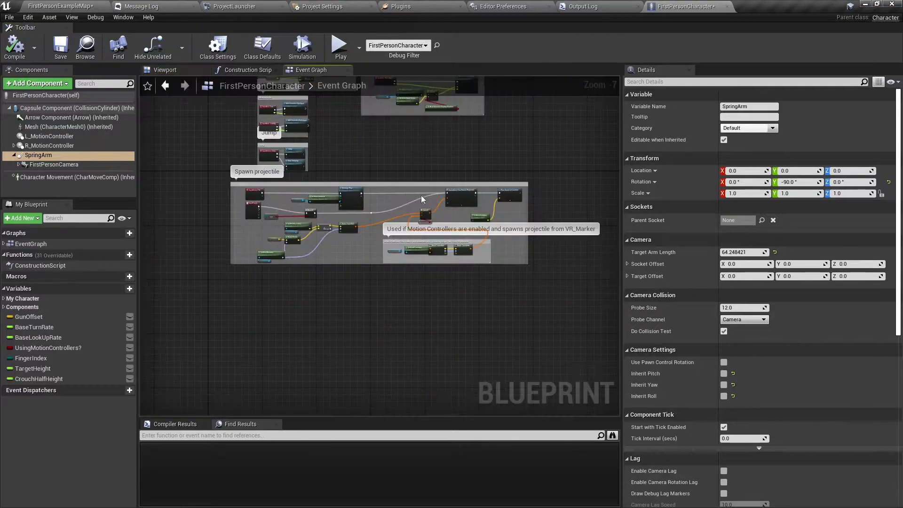
scroll(302, 324, "up", 3)
scroll(303, 323, "up", 3)
right_click(271, 311)
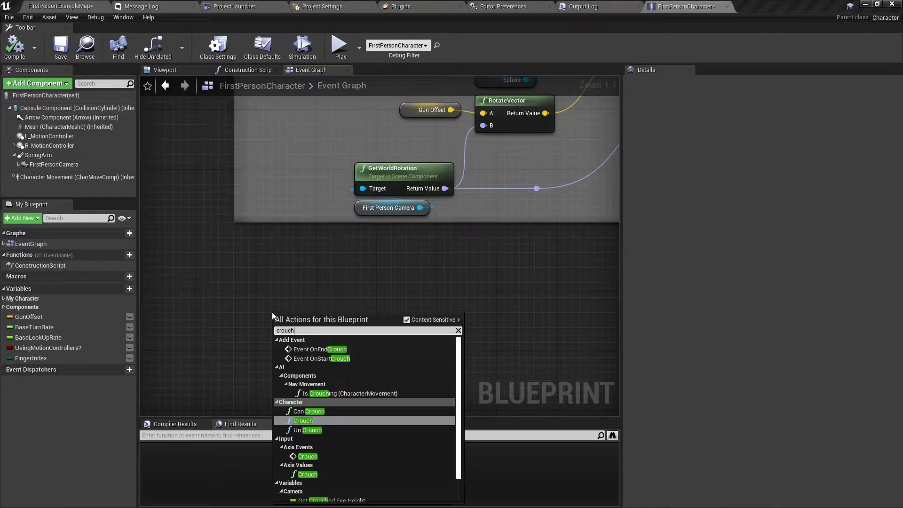
type("crouch")
key("Return")
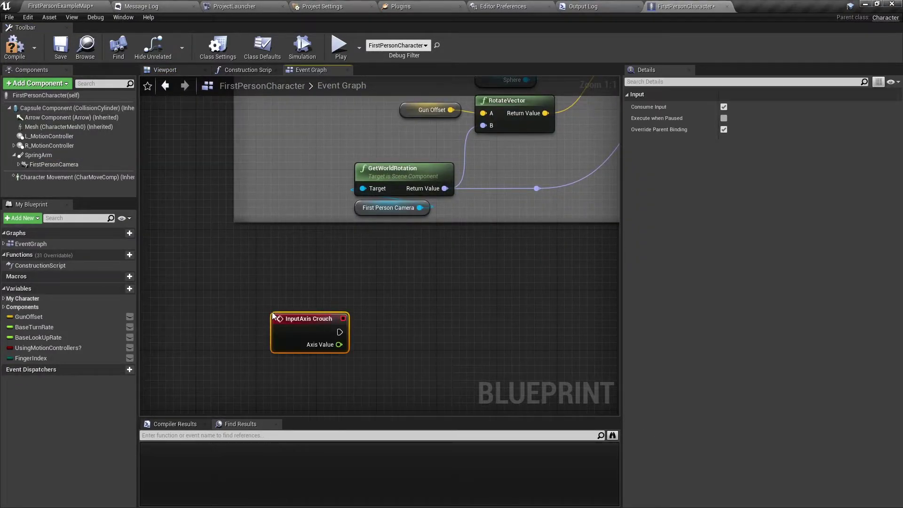
left_click_drag(308, 323, 294, 305)
right_click_drag(295, 304, 278, 322)
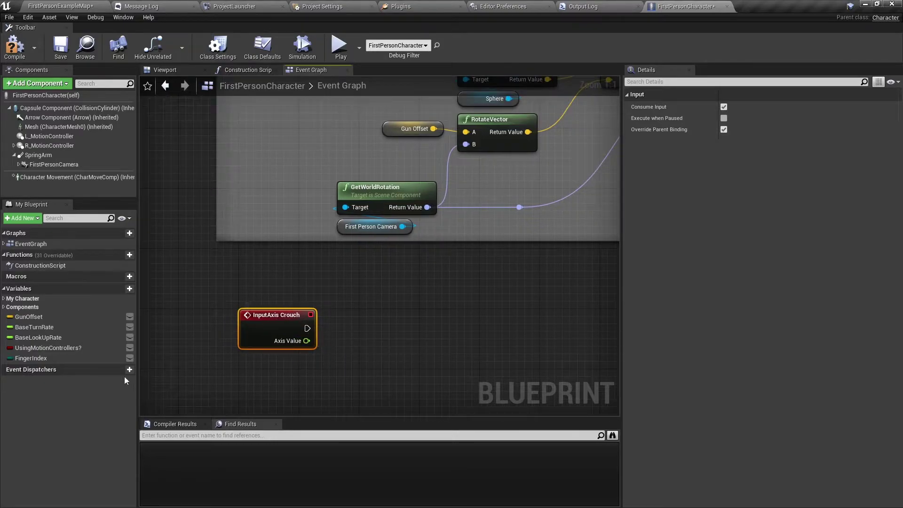
Create a TargetHeight variable and set it from the InputAxis Crouch event
left_click(128, 289)
type("Tar")
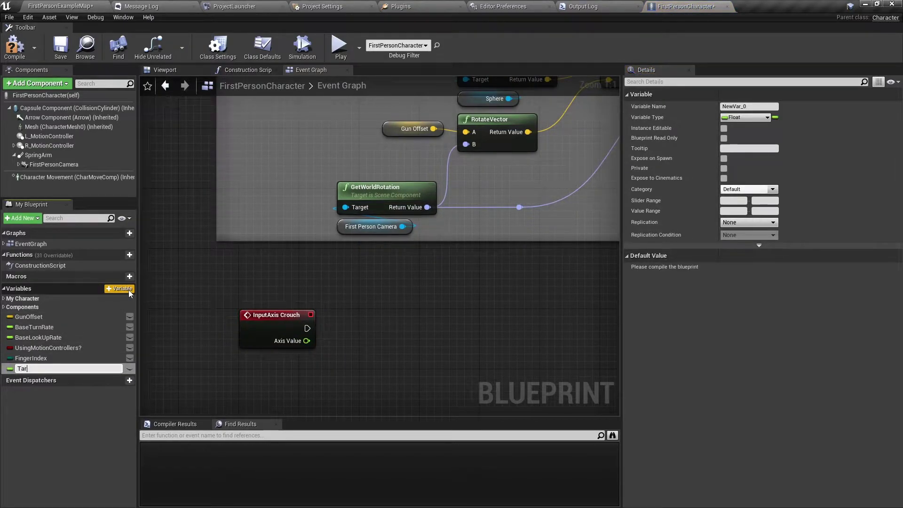
type("getHeight")
key("Return")
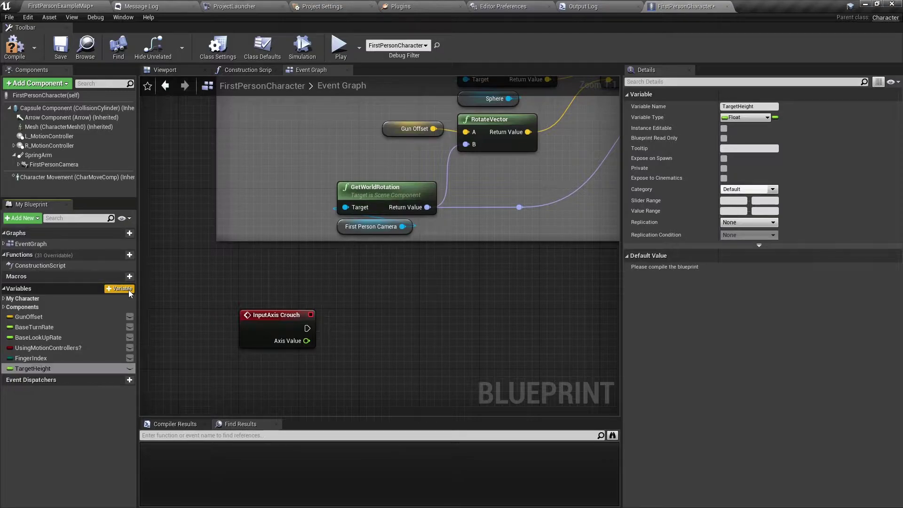
left_click(124, 290)
type("CrouchHalfHeigh")
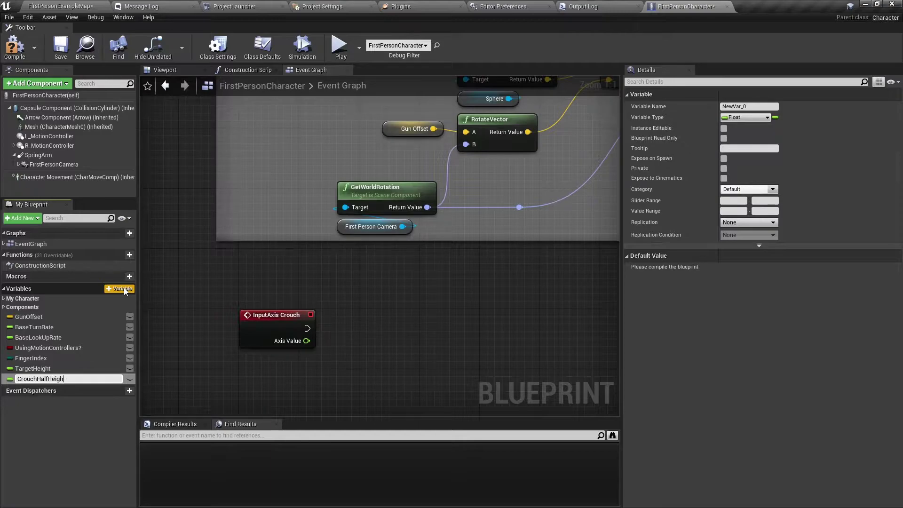
type("t")
mouse_move(33, 368)
left_mouse_down()
mouse_move(353, 321)
mouse_move(368, 328)
left_mouse_up()
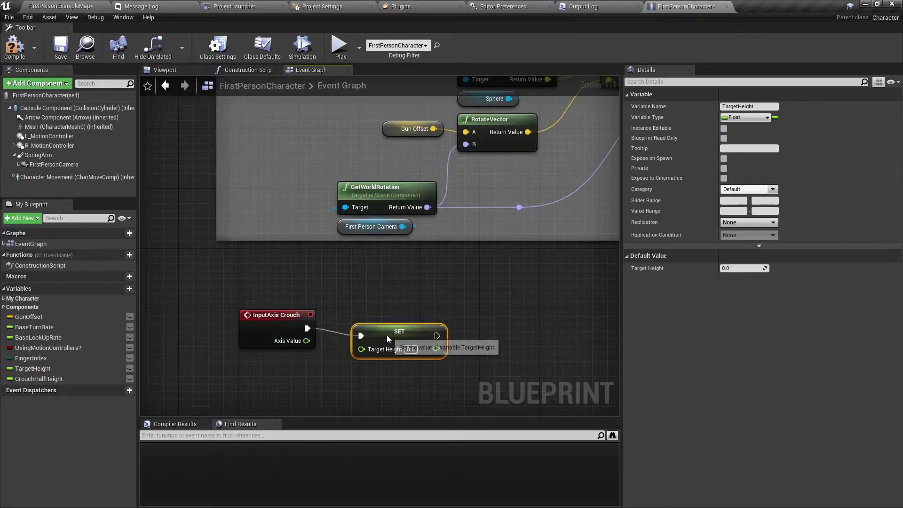
right_click_drag(331, 375, 296, 346)
mouse_move(33, 368)
left_mouse_down()
mouse_move(337, 331)
mouse_move(359, 357)
left_mouse_up()
key("Delete")
Feed Target Height from a Select Float whose Pick A is Axis Value > 0.5
type("select")
key("Return")
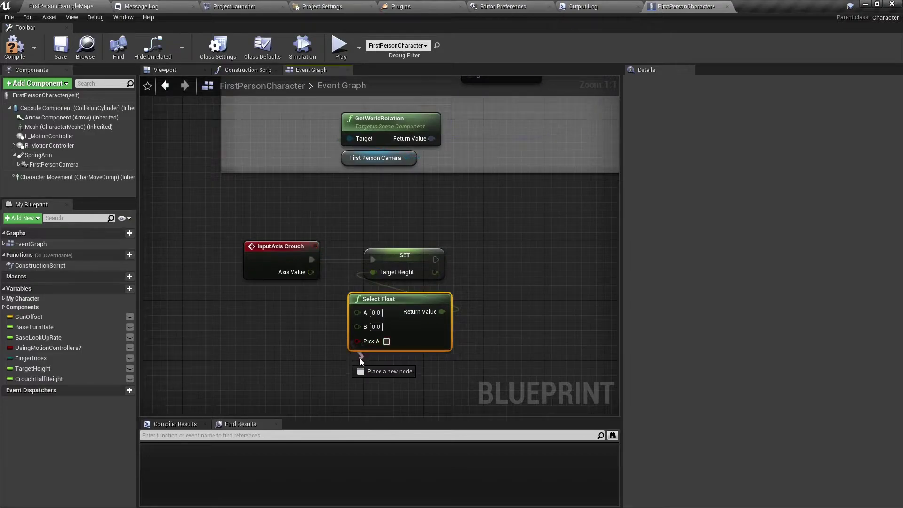
type(">")
left_click(388, 266)
left_click_drag(311, 271, 320, 359)
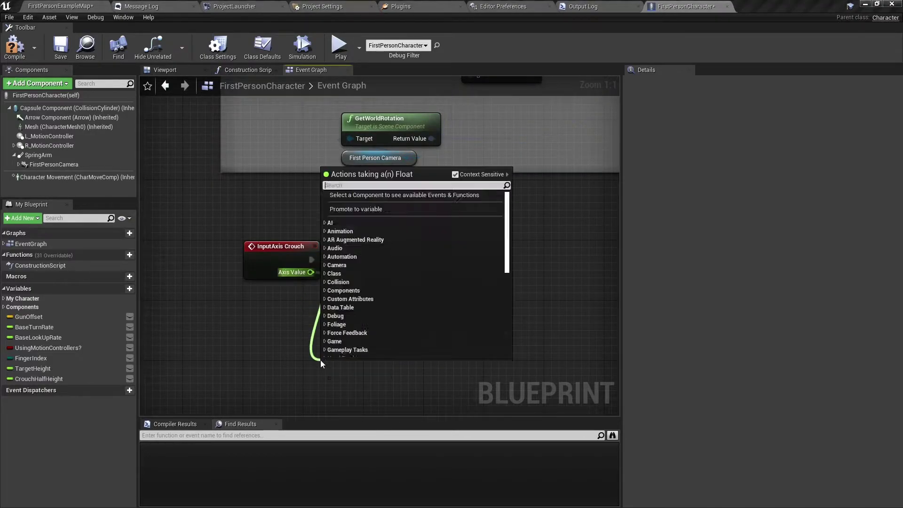
type(">")
left_click(364, 212)
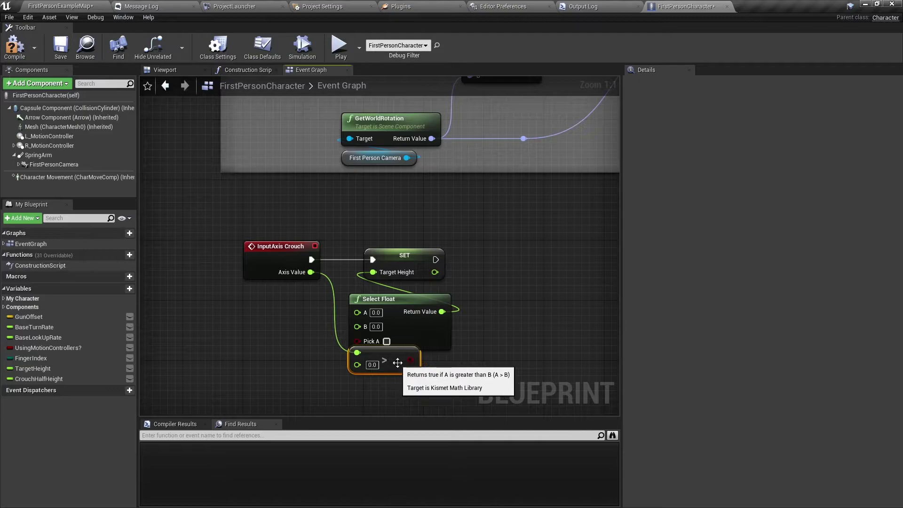
left_click_drag(410, 359, 369, 347)
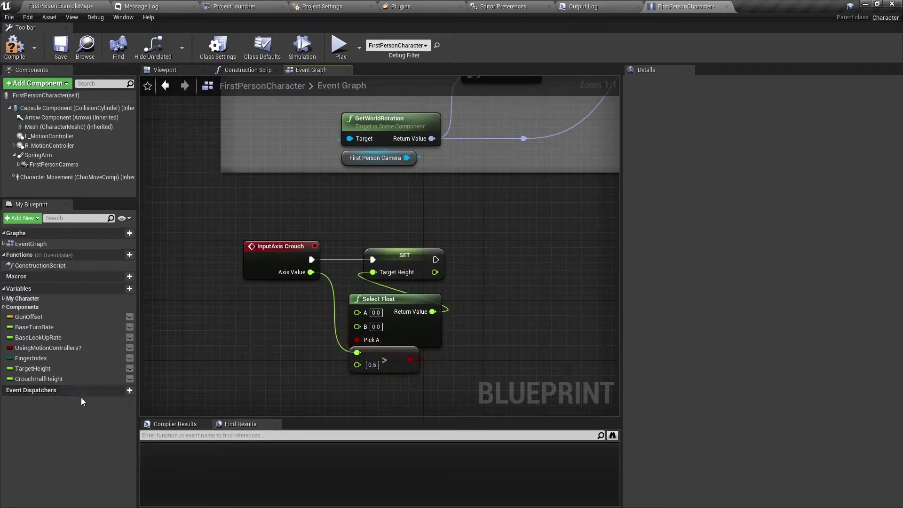
Connect a Crouch Half Height getter to the Select Float's A input
left_click_drag(55, 379, 251, 303, "ctrl")
left_click_drag(313, 308, 357, 312)
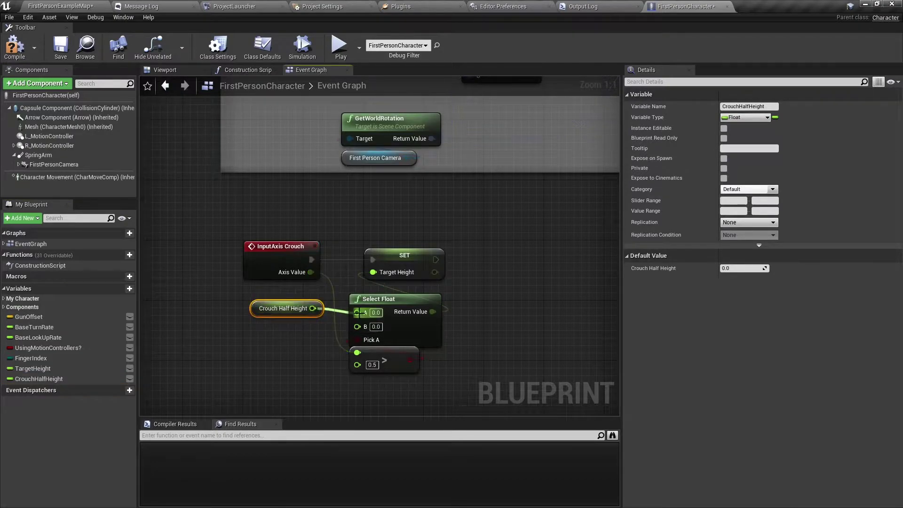
left_click_drag(282, 308, 274, 316)
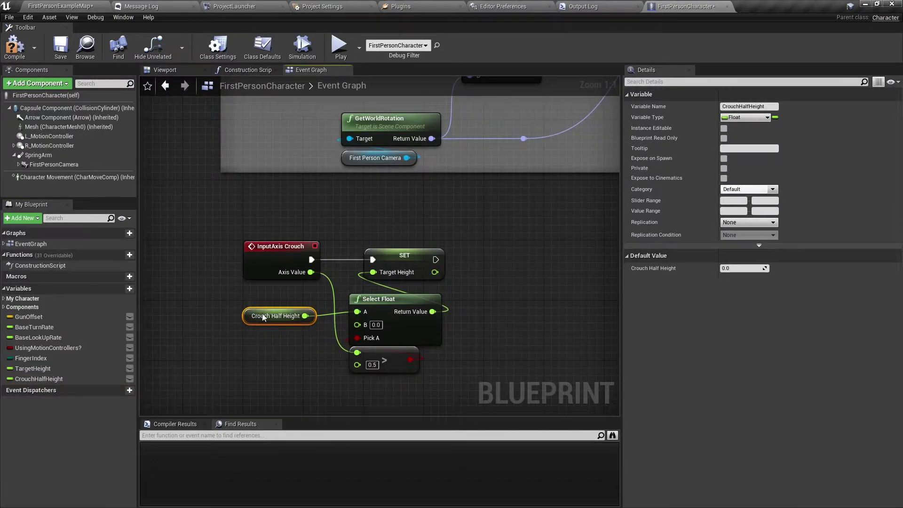
Look up the Capsule Component's half height of 96.0 in Details
left_click(56, 109)
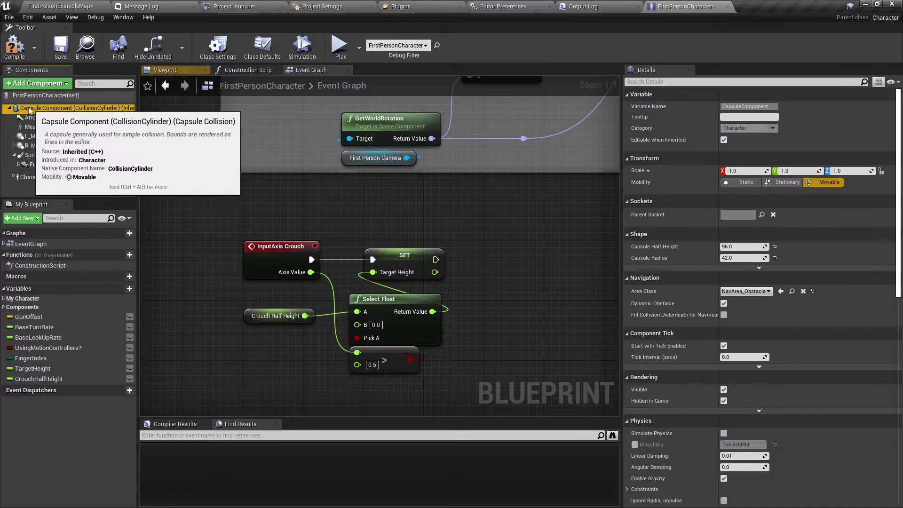
left_click(745, 258)
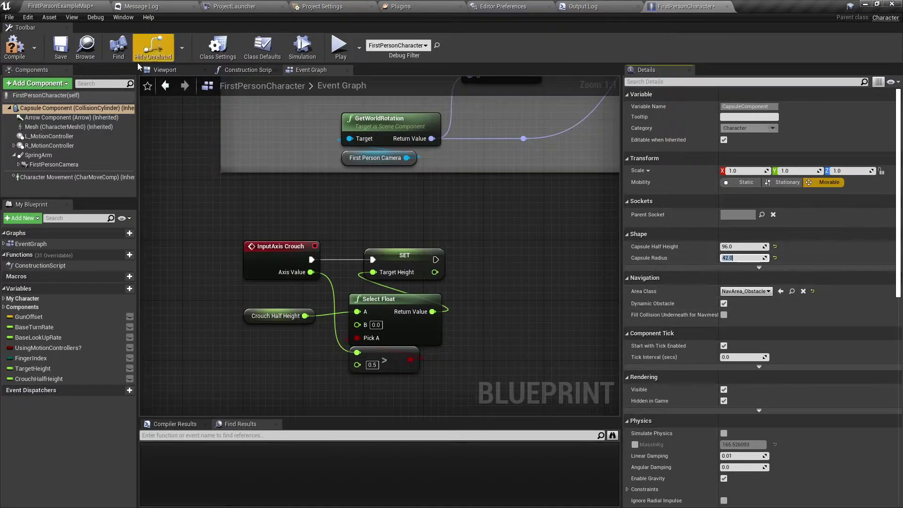
left_click(159, 69)
left_click(313, 71)
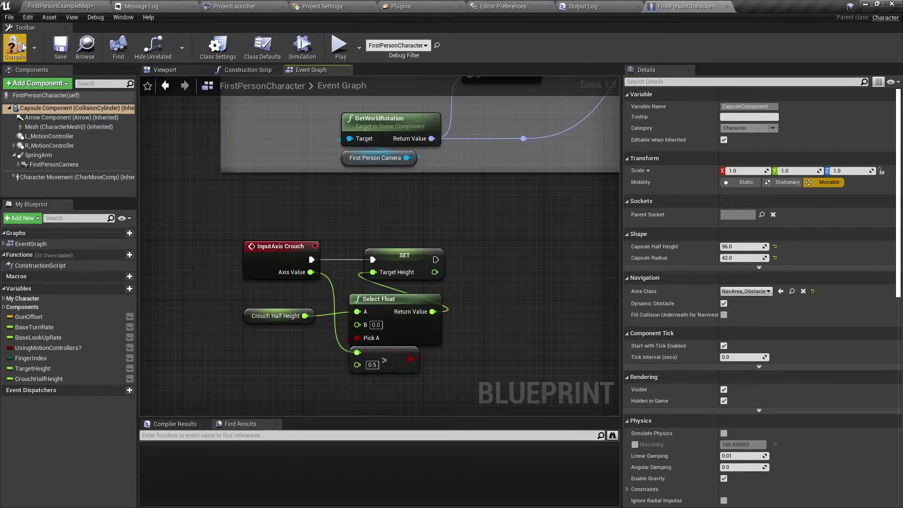
left_click(107, 108)
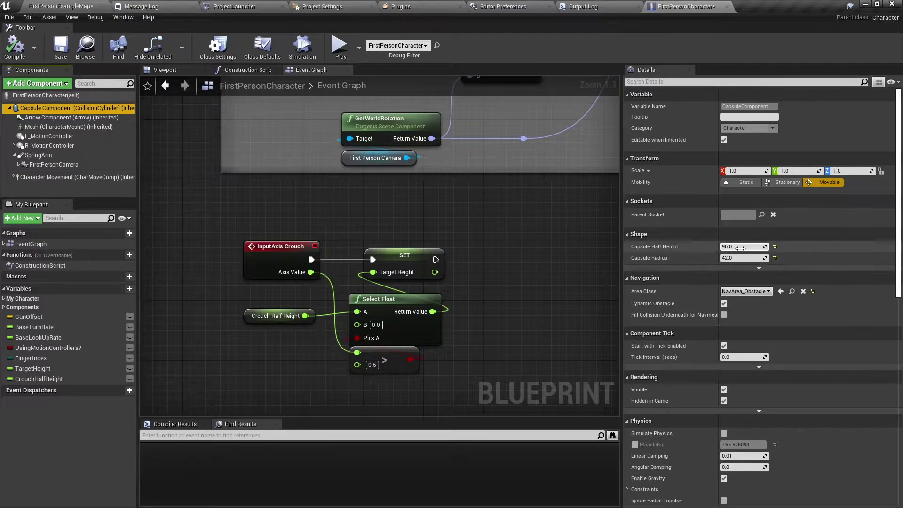
Set the Select Float's B value to 96.0
left_click(419, 341)
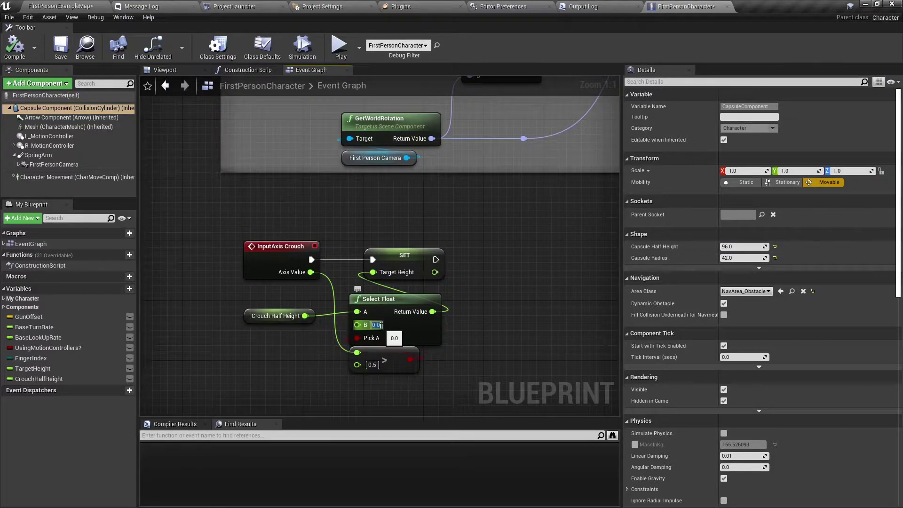
type("96.0")
key("Return")
Add an Event Tick node to the Event Graph
right_click_drag(229, 182, 229, 74)
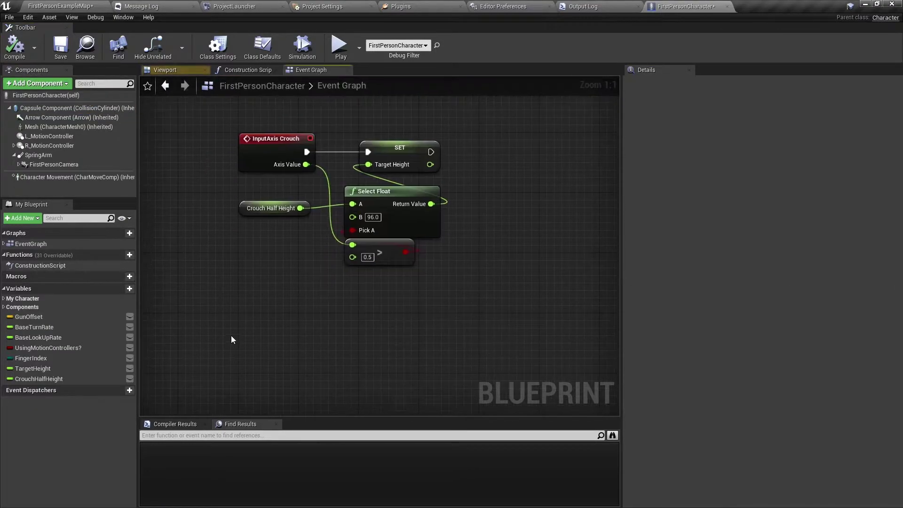
right_click(232, 334)
type("tick")
key("Return")
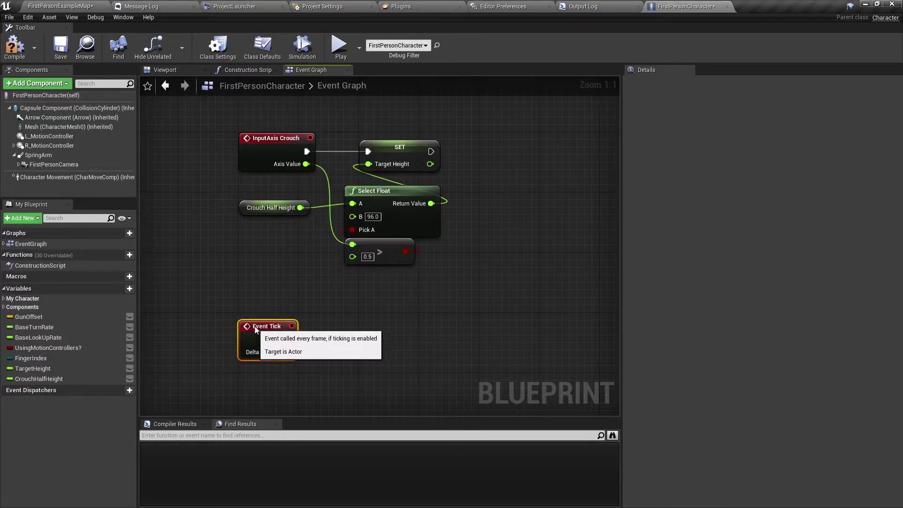
Create a CanUncrouchMore macro and add a Branch between its Inputs and Outputs
left_click(130, 277)
type("CanUncrouchM")
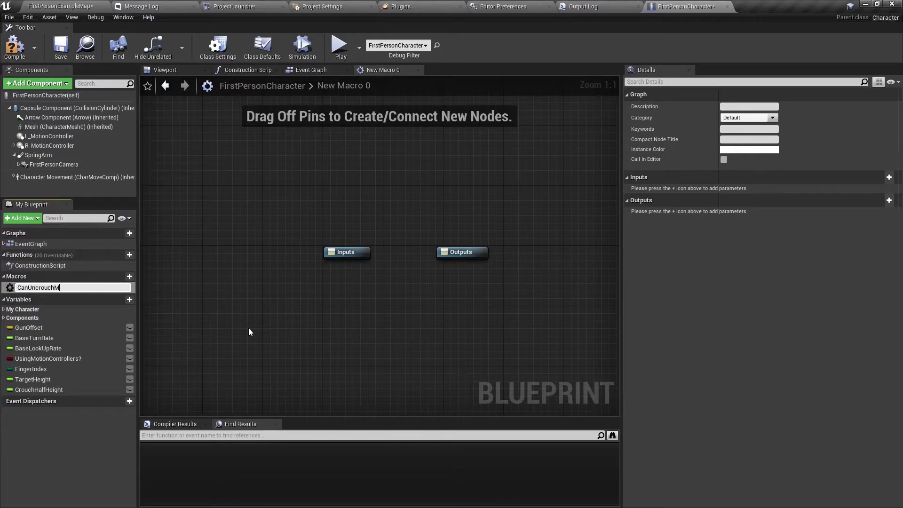
type("ore")
key("Return")
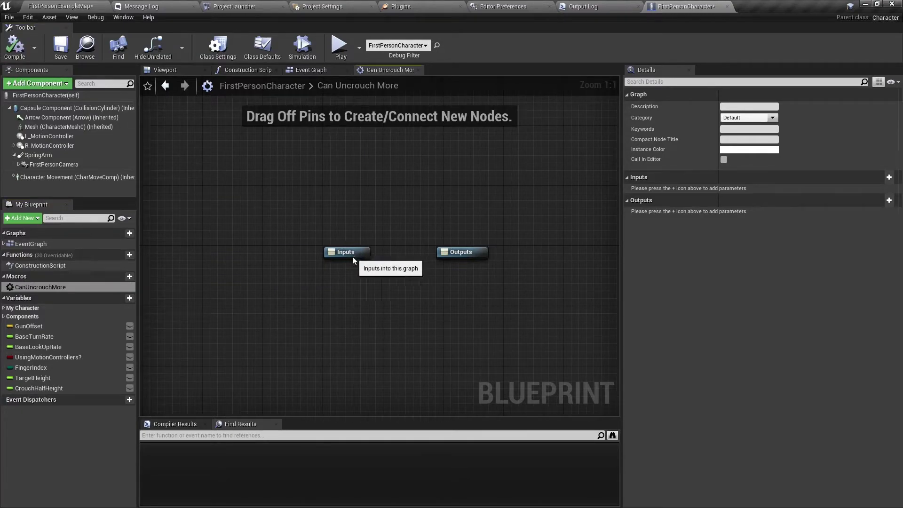
left_click_drag(352, 257, 232, 254)
left_click(297, 257)
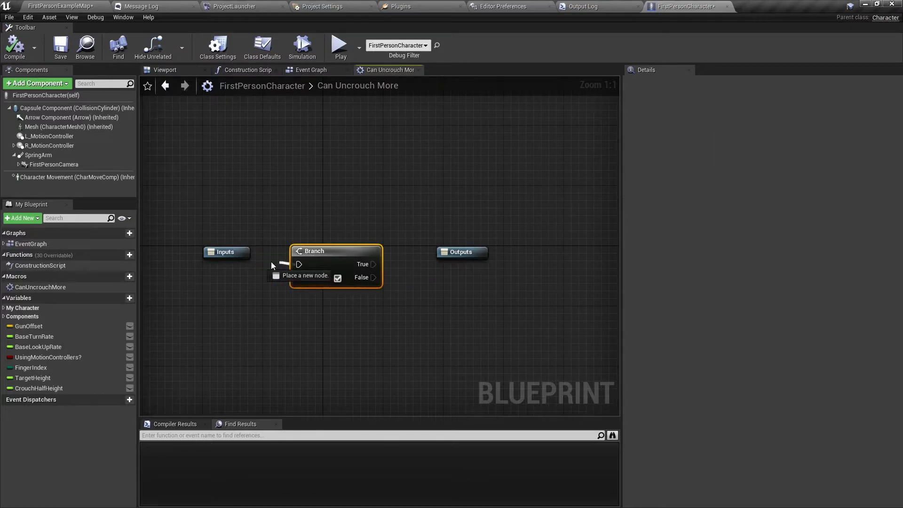
left_click_drag(463, 257, 583, 256)
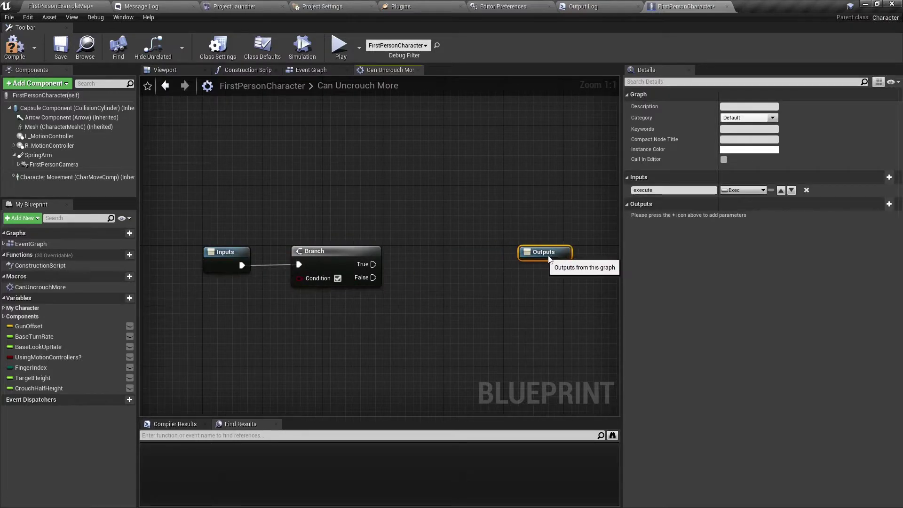
Add a Target Height getter and a Capsule Component's Get Capsule Half Height node
left_click(403, 337)
mouse_move(566, 316)
right_mouse_down()
mouse_move(591, 291)
mouse_move(621, 291)
right_mouse_up()
left_click_drag(354, 249, 364, 288)
type(">")
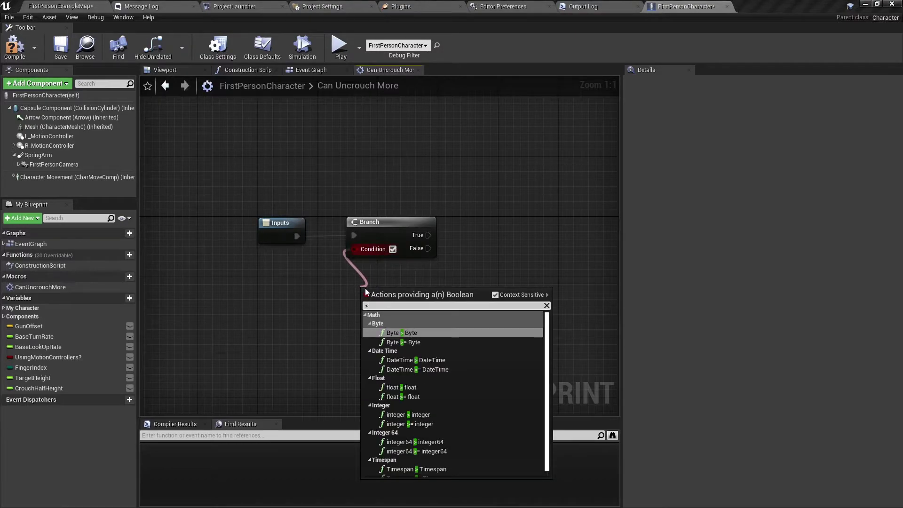
key("Escape")
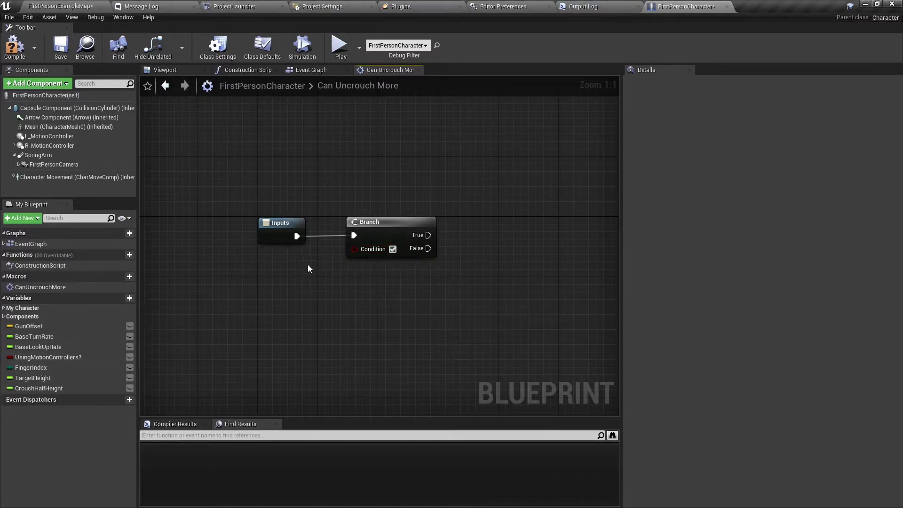
left_click_drag(42, 378, 243, 266, "ctrl")
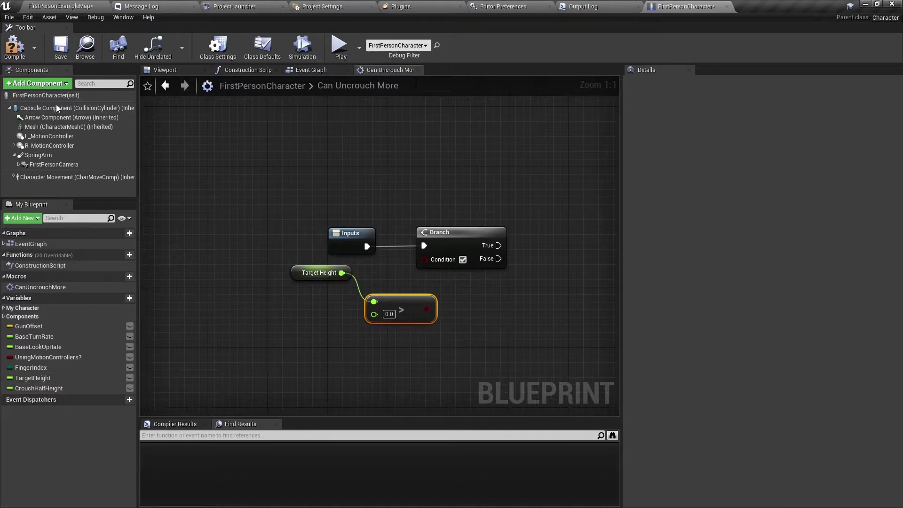
mouse_move(55, 108)
left_mouse_down()
mouse_move(244, 331)
mouse_move(270, 343)
left_mouse_up()
type("get")
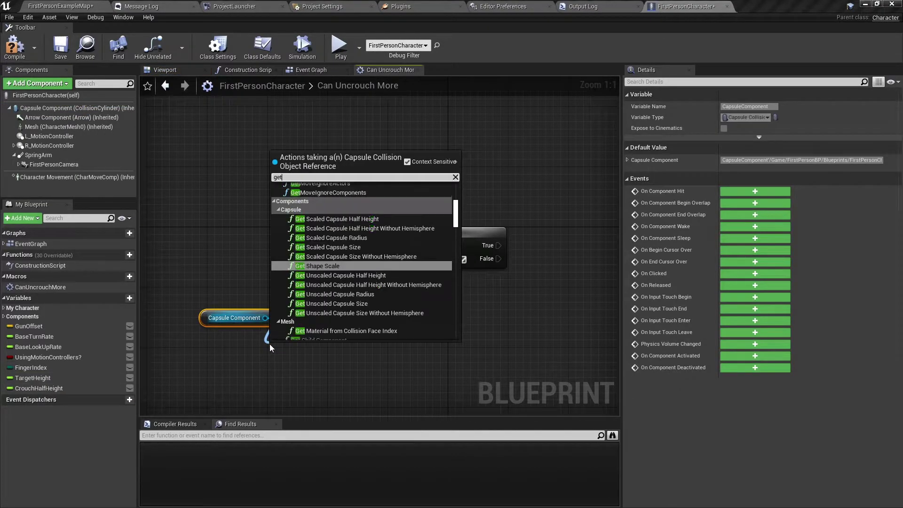
type(" half")
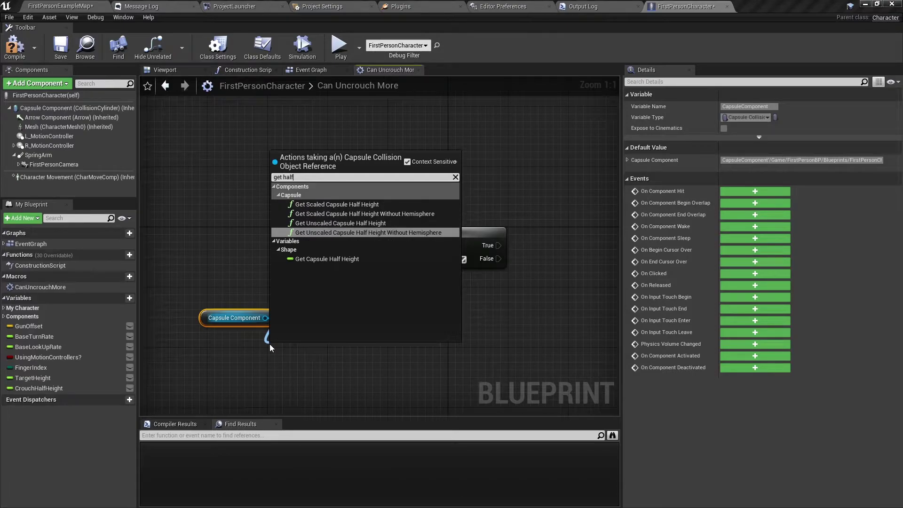
key("Return")
left_click_drag(363, 353, 301, 339)
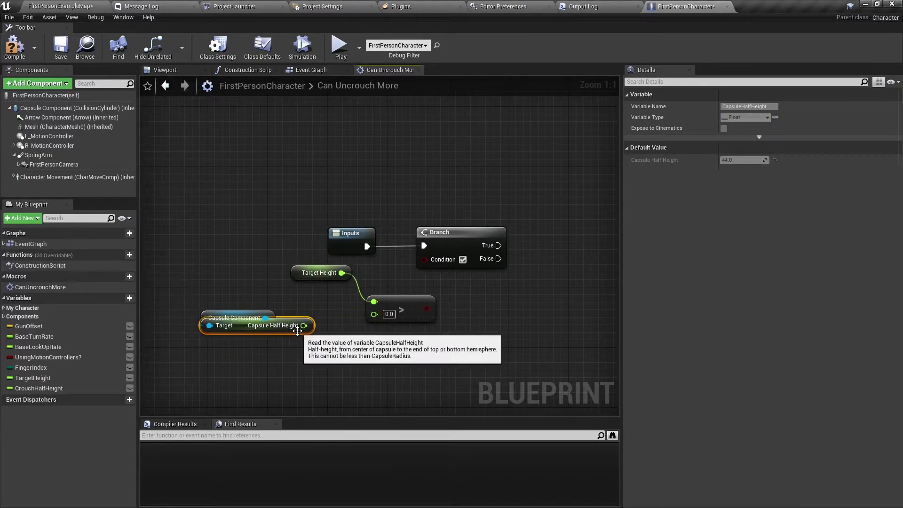
Drive the Branch condition with Target Height > Capsule Half Height
left_click_drag(302, 332, 375, 312)
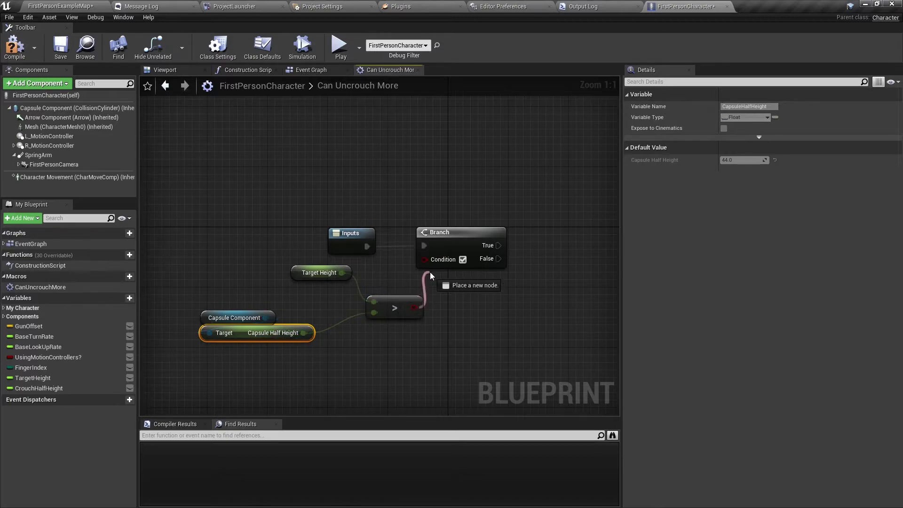
left_click_drag(430, 271, 425, 259)
left_click(347, 372)
right_click_drag(348, 372, 243, 376)
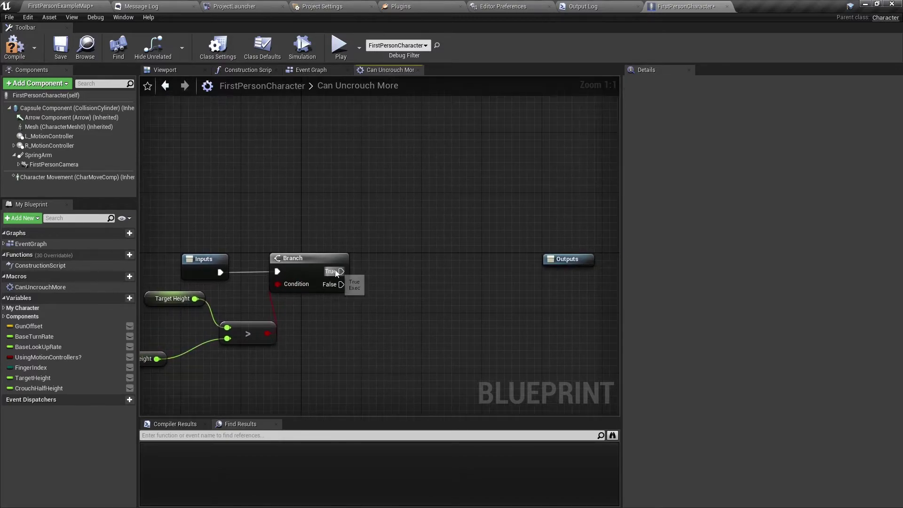
Add a SphereTraceByChannel node after the Branch's True output
left_click_drag(337, 272, 371, 275)
type("sphere")
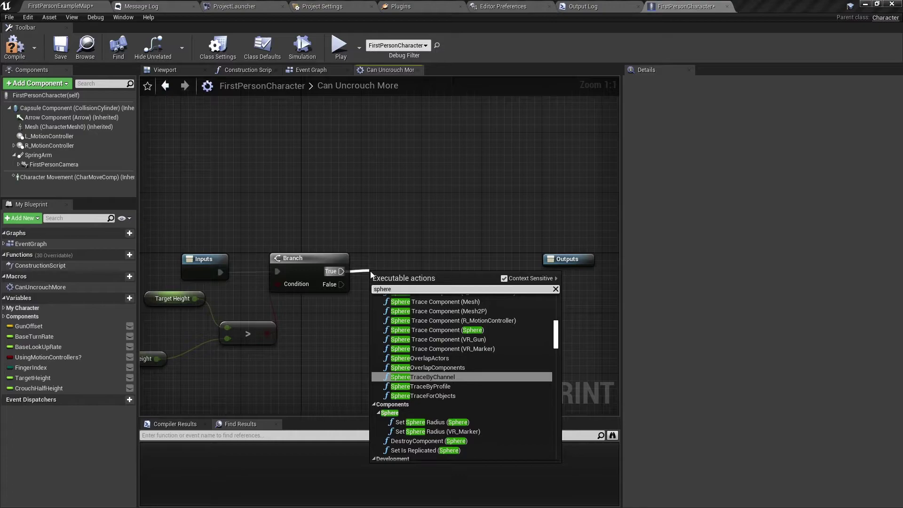
key("Return")
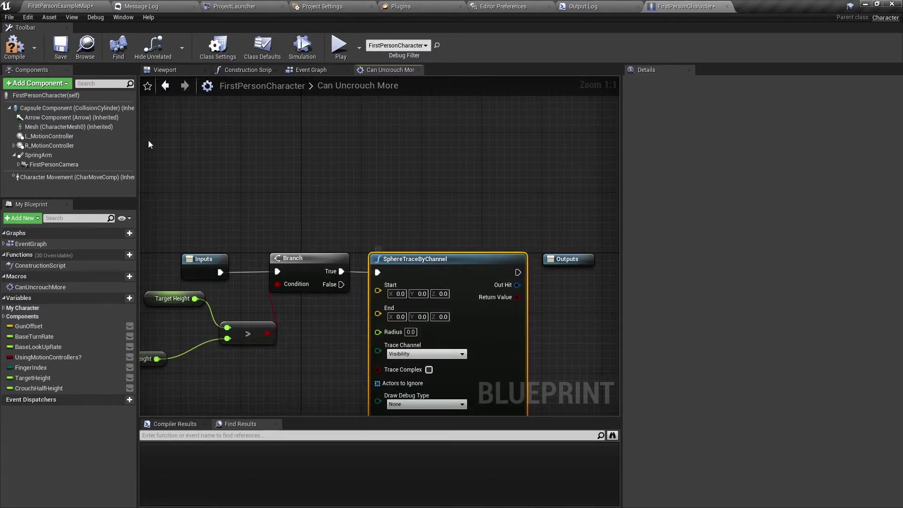
Add a Capsule Component reference with a Get Capsule Radius node
left_click(57, 107)
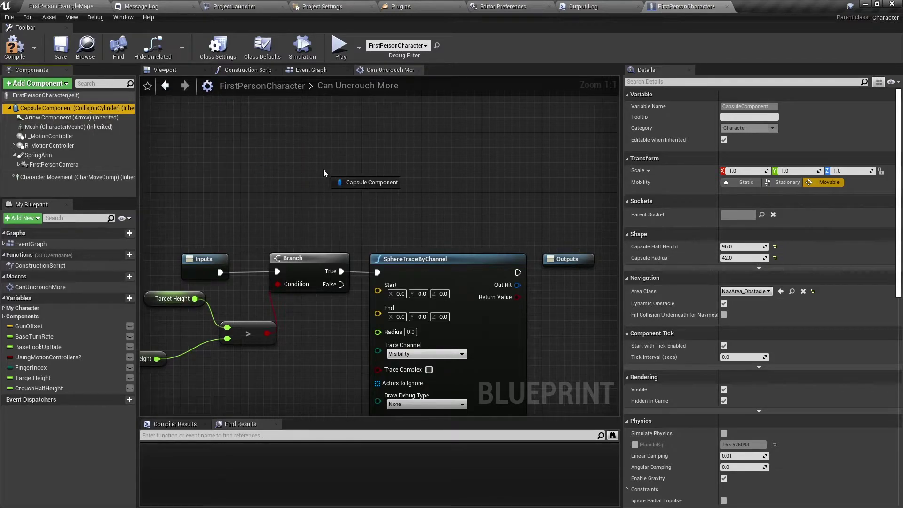
left_click_drag(89, 113, 325, 172)
left_click_drag(389, 178, 370, 196)
type("get radius")
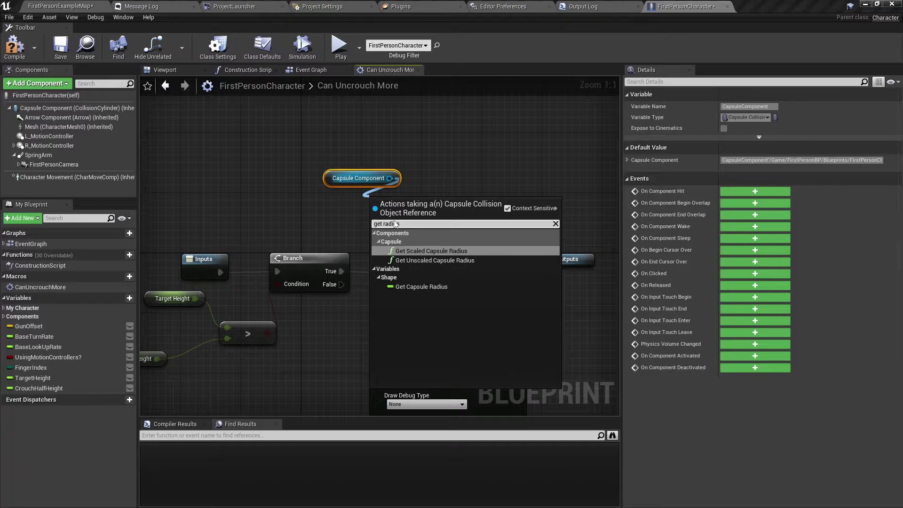
left_click(423, 287)
mouse_move(416, 203)
left_mouse_down()
mouse_move(359, 199)
mouse_move(427, 225)
left_mouse_up()
Subtract 2.0 from the capsule radius and feed it into the trace's Radius
type("-")
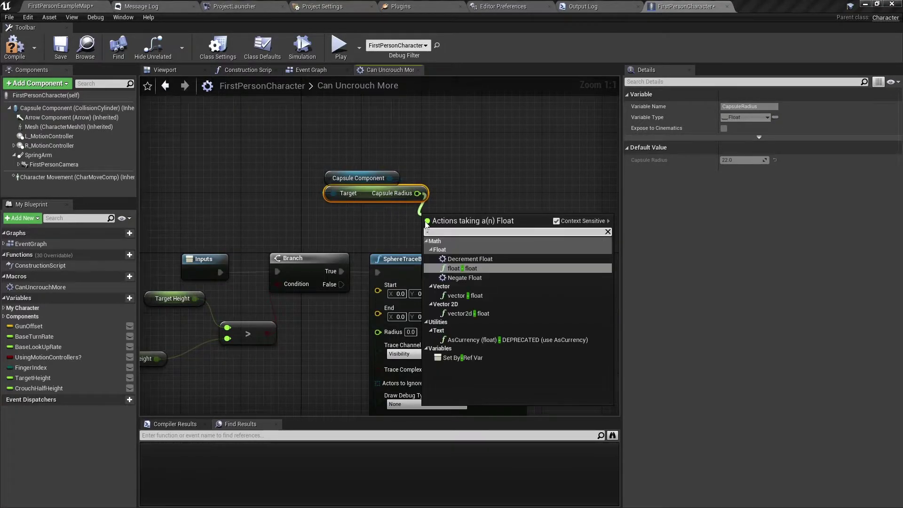
key("Return")
left_click(445, 234)
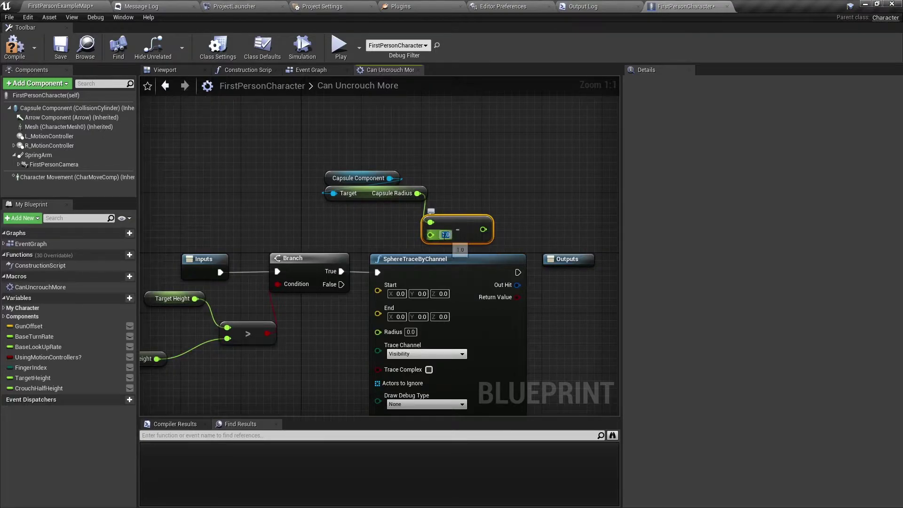
type("21")
key("Return")
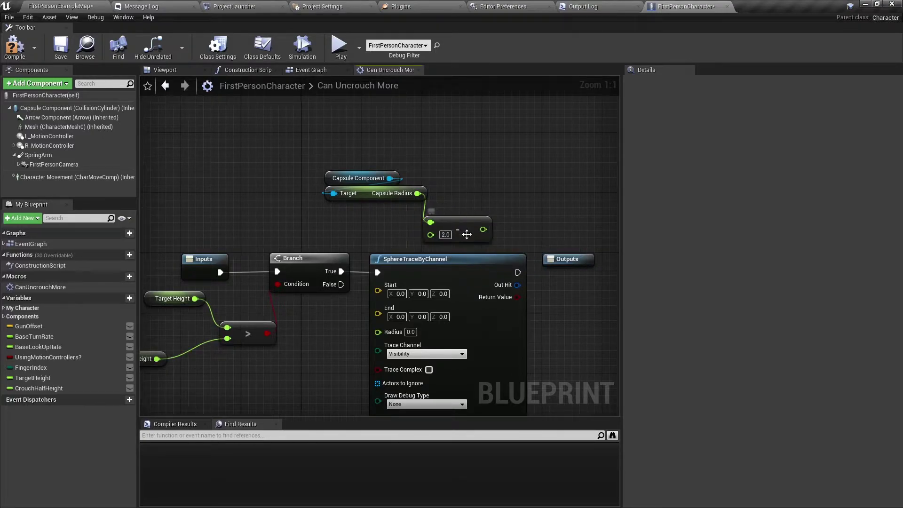
mouse_move(452, 221)
left_mouse_down()
mouse_move(354, 207)
mouse_move(389, 329)
mouse_move(378, 332)
left_mouse_up()
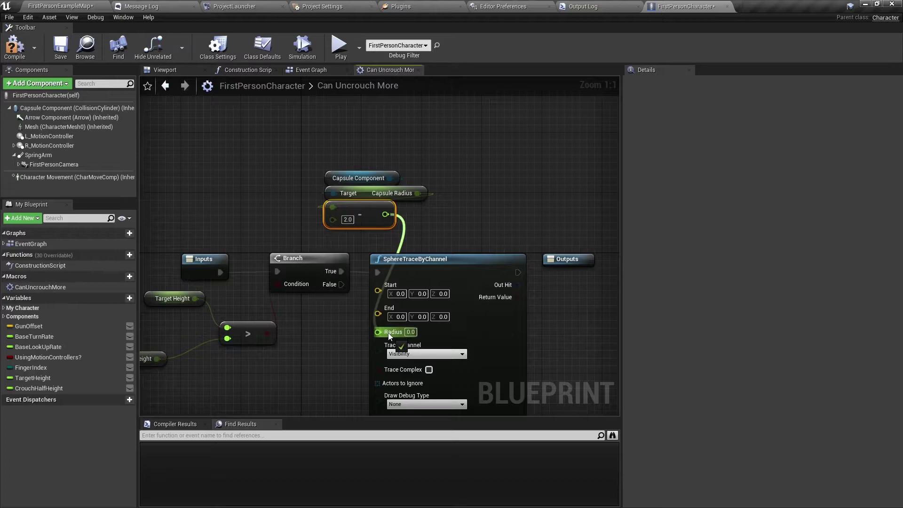
right_click_drag(348, 252, 355, 262)
Tidy the layout, moving the Branch and the capsule radius nodes
mouse_move(328, 265)
left_mouse_down()
mouse_move(367, 215)
mouse_move(294, 269)
left_mouse_up()
right_click_drag(365, 247, 333, 238)
left_click(333, 238)
left_click_drag(333, 237, 399, 171)
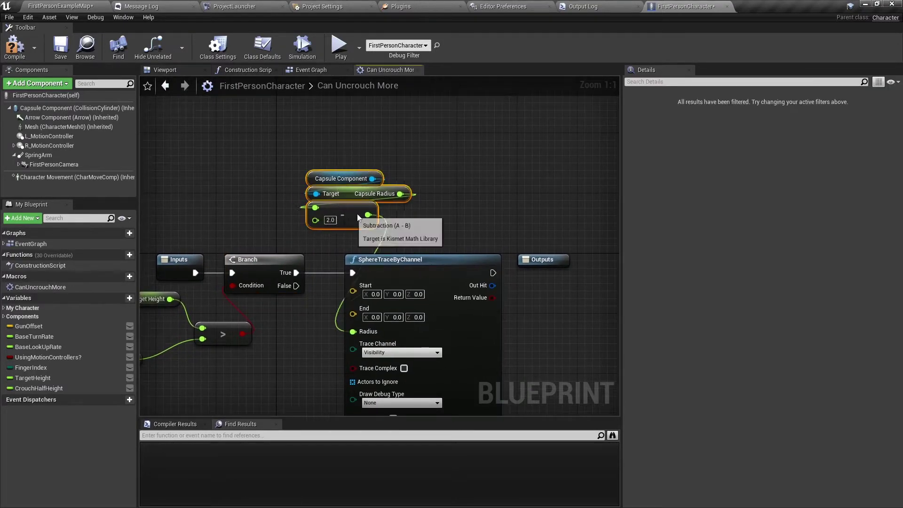
left_click_drag(348, 221, 483, 221)
right_click_drag(356, 244, 434, 273)
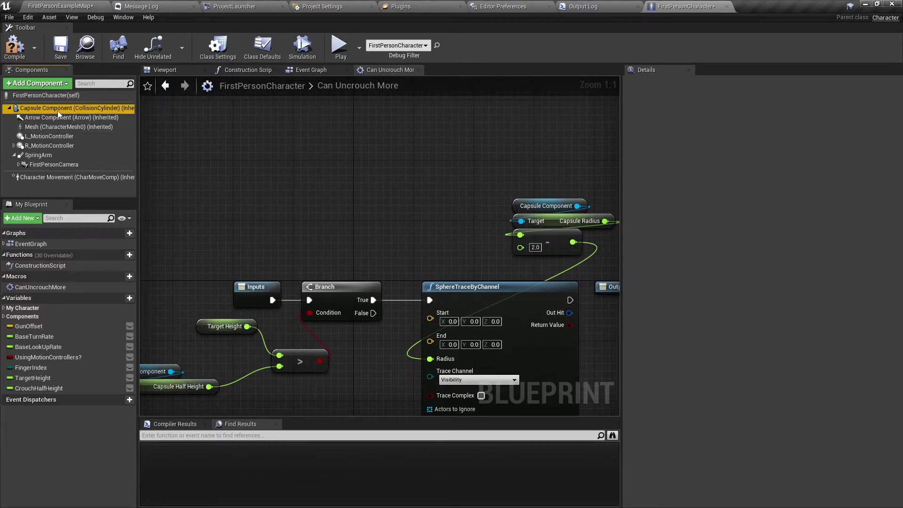
Wire the capsule's GetWorldLocation into the trace Start and a vector + vector node
left_click_drag(57, 107, 233, 162)
type("get")
mouse_move(299, 168)
left_mouse_down()
mouse_move(288, 208)
mouse_move(280, 180)
left_mouse_up()
type(" worldloc")
key("Return")
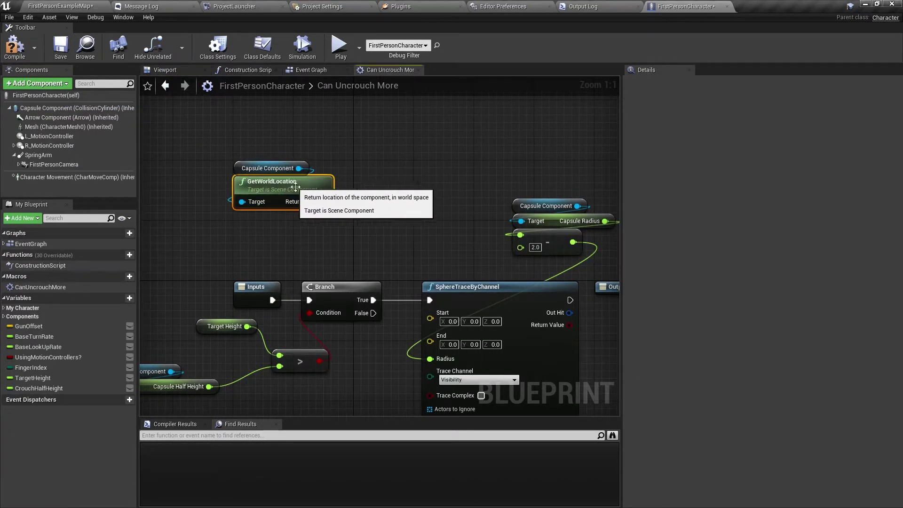
left_click_drag(323, 201, 405, 201)
type("+")
key("Down")
key("Return")
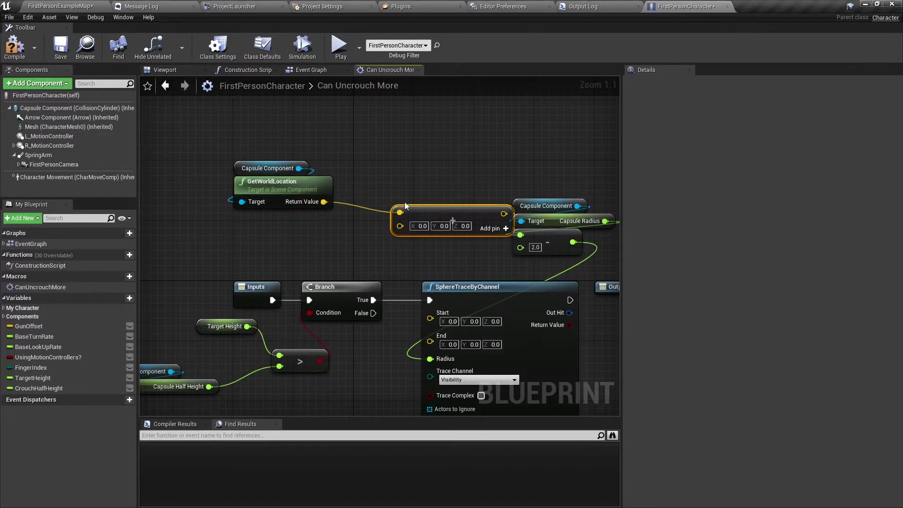
mouse_move(323, 201)
left_mouse_down()
mouse_move(320, 252)
mouse_move(429, 313)
left_mouse_up()
Split the addition's second vector and add a Get Capsule Half Height node
right_click(400, 226)
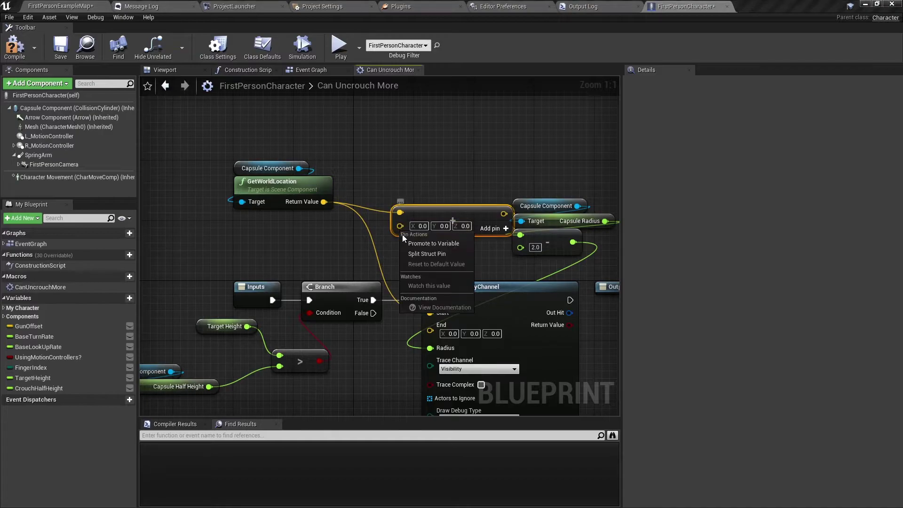
left_click(421, 261)
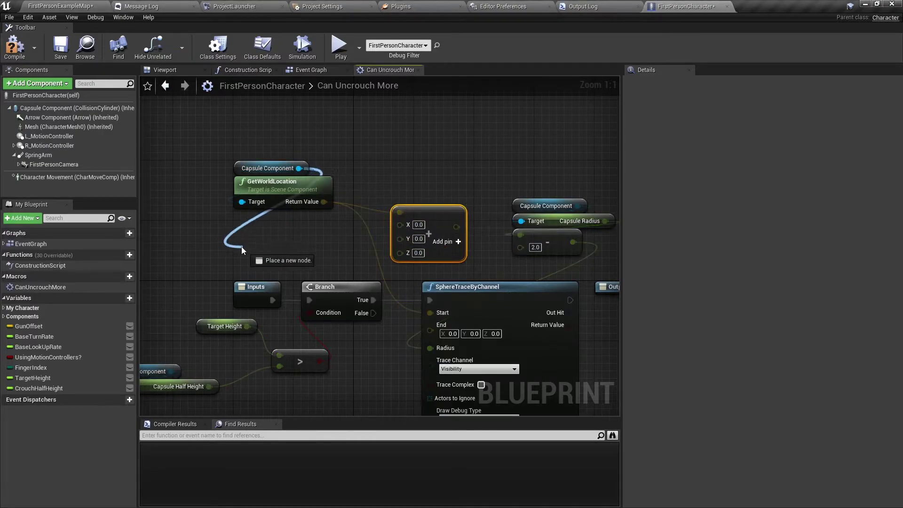
left_click_drag(296, 173, 229, 227)
type("get half")
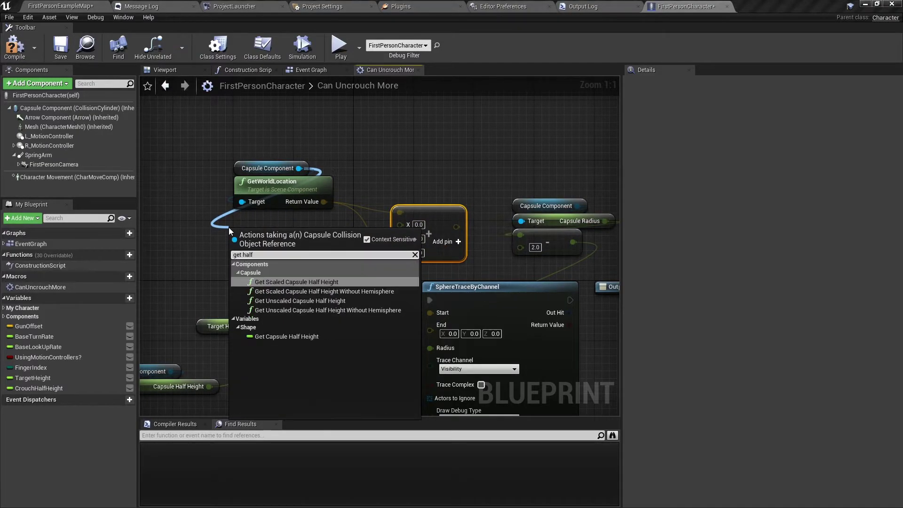
key("Down")
key("Down")
key("Return")
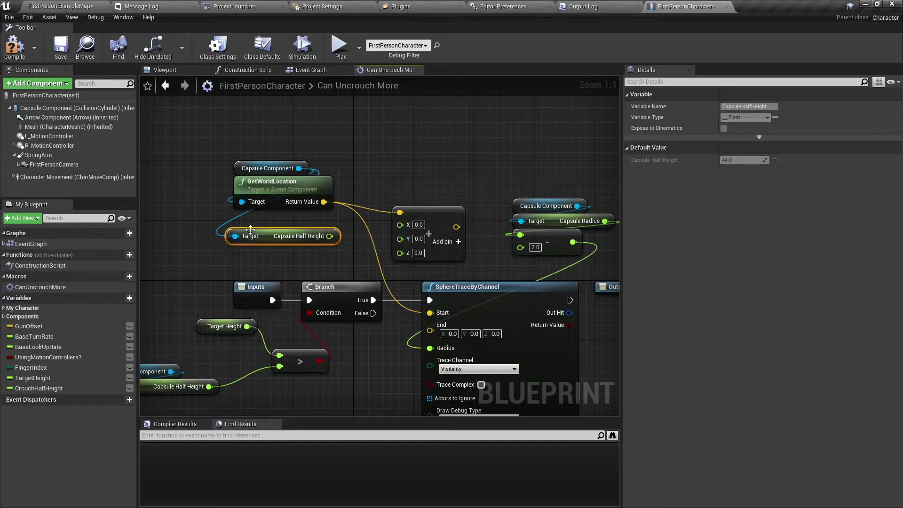
left_click_drag(256, 237, 264, 215)
Feed half height + 2.0 into Z and connect the raised location to the trace's End
mouse_move(337, 214)
left_mouse_down()
mouse_move(300, 250)
mouse_move(231, 228)
left_mouse_up()
type("+")
key("Return")
mouse_move(294, 227)
left_mouse_down()
mouse_move(407, 244)
mouse_move(257, 239)
mouse_move(400, 254)
left_mouse_up()
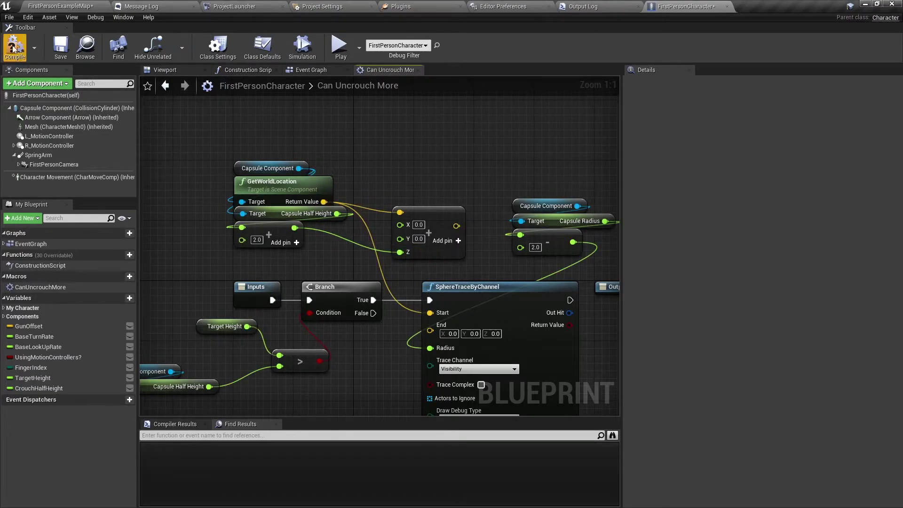
left_click_drag(456, 226, 429, 331)
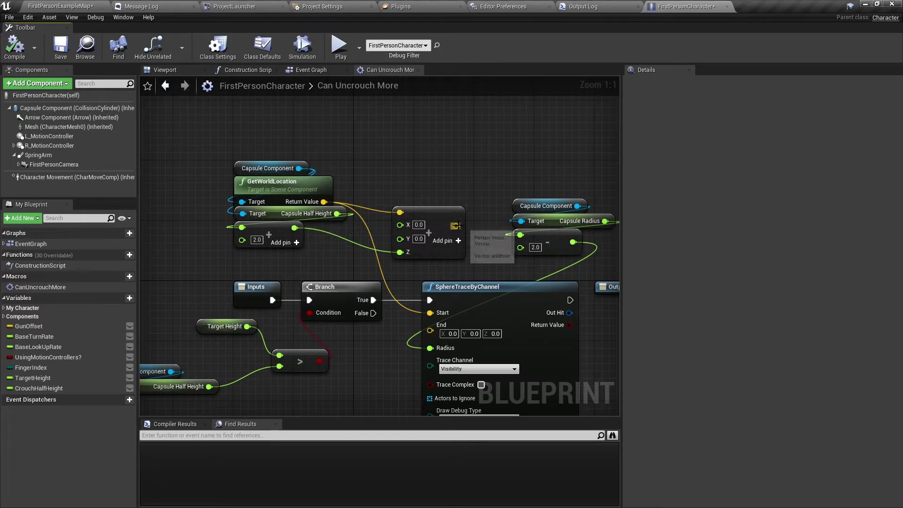
right_click_drag(596, 309, 427, 245)
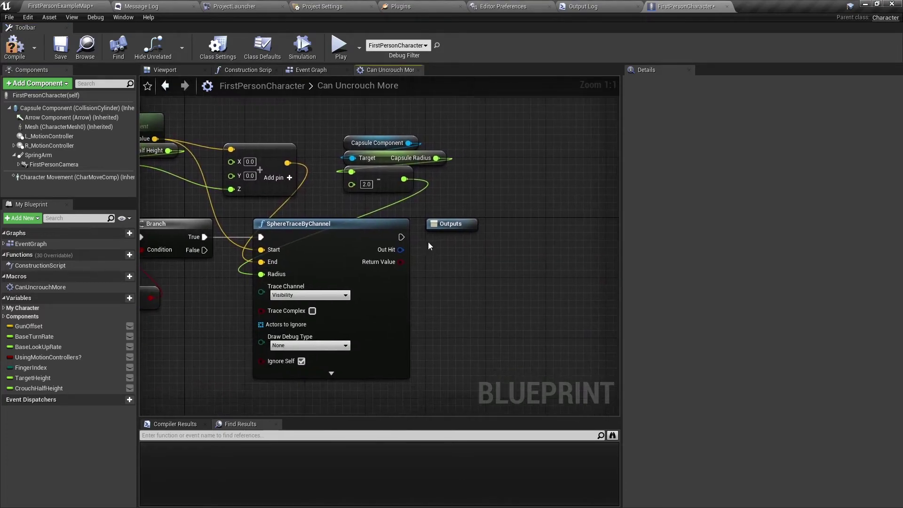
Add a Branch after the trace whose Condition is the trace Return Value inverted by a NOT node
left_click_drag(453, 225, 560, 229)
left_click(447, 224)
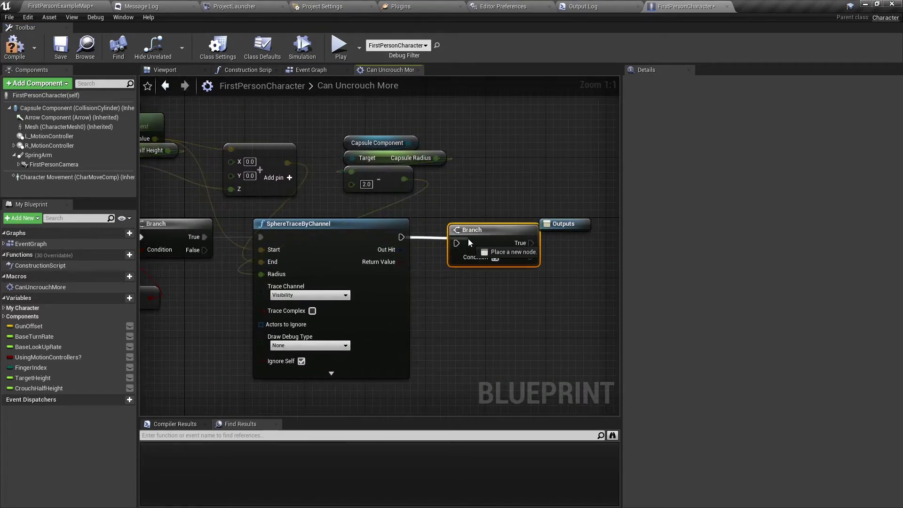
left_click_drag(473, 233, 450, 227)
left_click_drag(401, 262, 419, 270)
type("not")
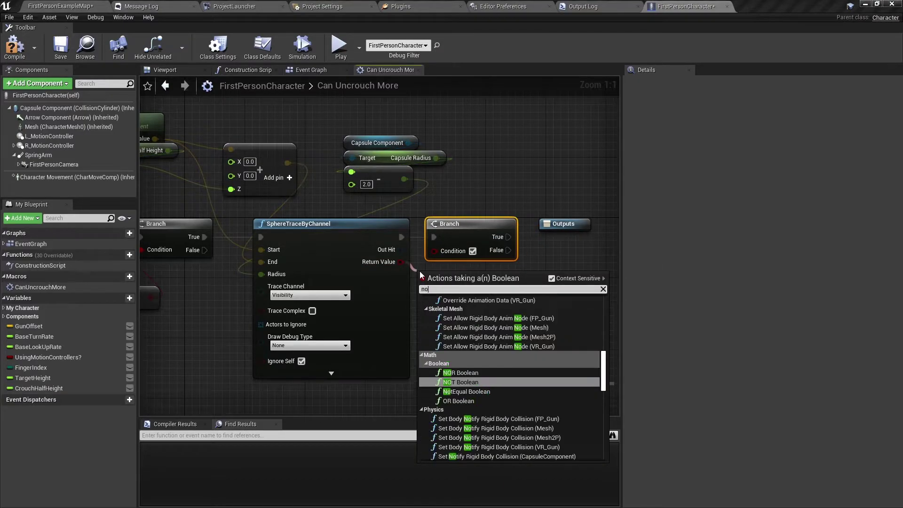
key("Return")
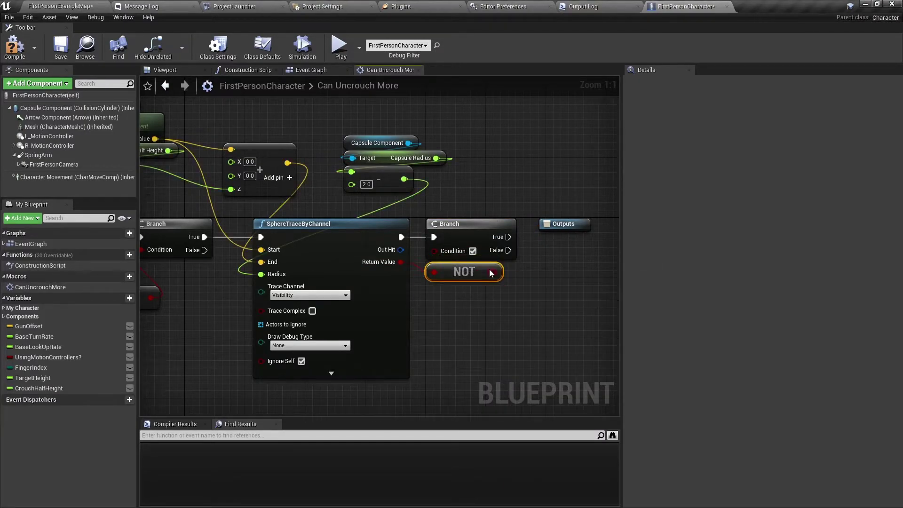
left_click_drag(492, 264, 434, 251)
Wire both Branches' outputs to the macro Outputs, tidying the False wire with two reroute points
right_click_drag(504, 245, 454, 244)
mouse_move(448, 236)
left_mouse_down()
mouse_move(541, 232)
mouse_move(449, 254)
mouse_move(500, 254)
left_mouse_up()
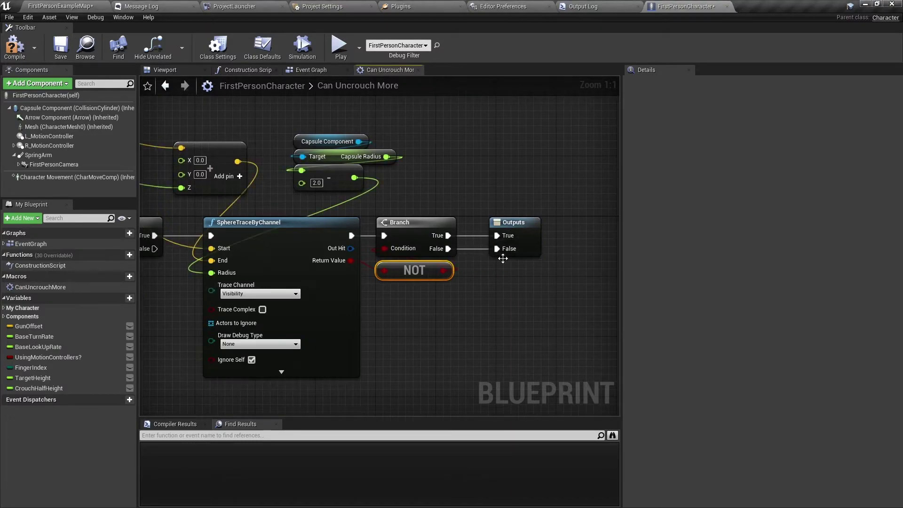
right_click_drag(500, 253, 566, 213)
mouse_move(222, 207)
left_mouse_down()
mouse_move(560, 218)
mouse_move(270, 353)
mouse_move(286, 363)
mouse_move(489, 357)
left_mouse_up()
double_click(543, 224)
double_click(315, 349)
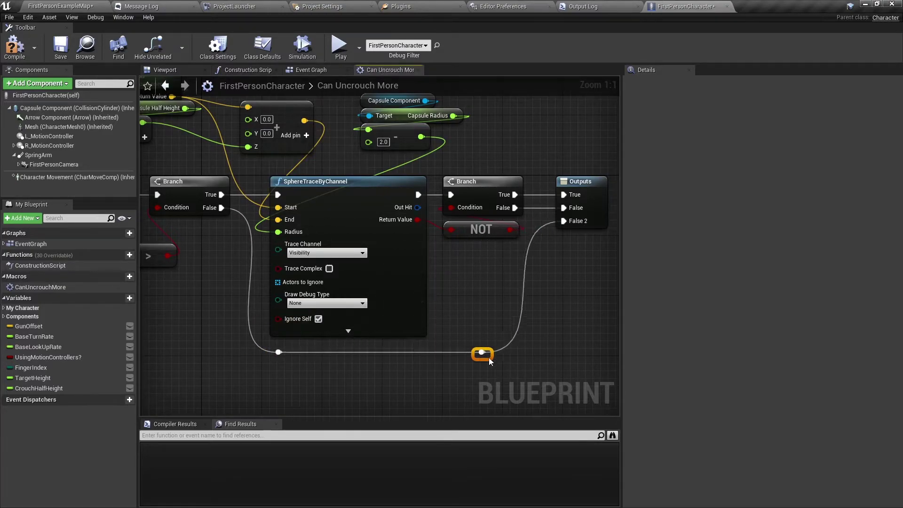
Name the outputs CanUncrouch, CantUncrouch and NotUncrouching, then return to the Event Graph
left_click(581, 182)
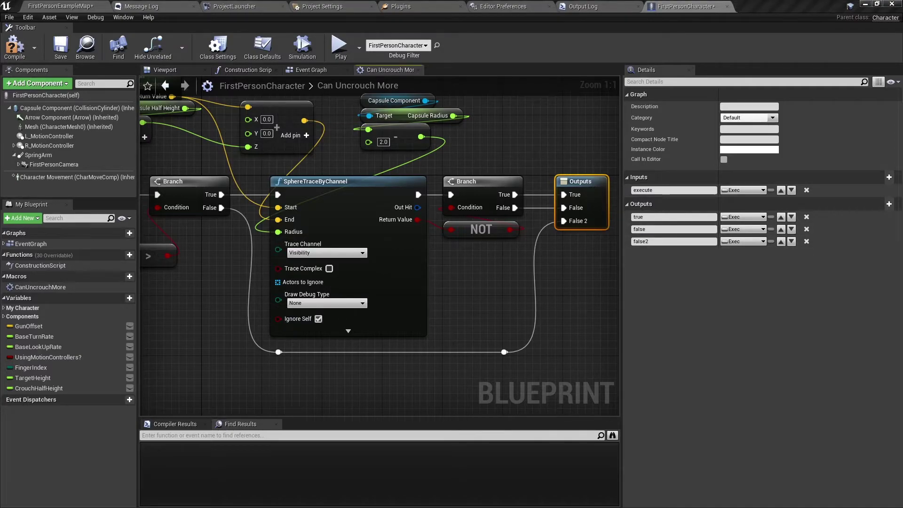
left_click(672, 216)
type("Can")
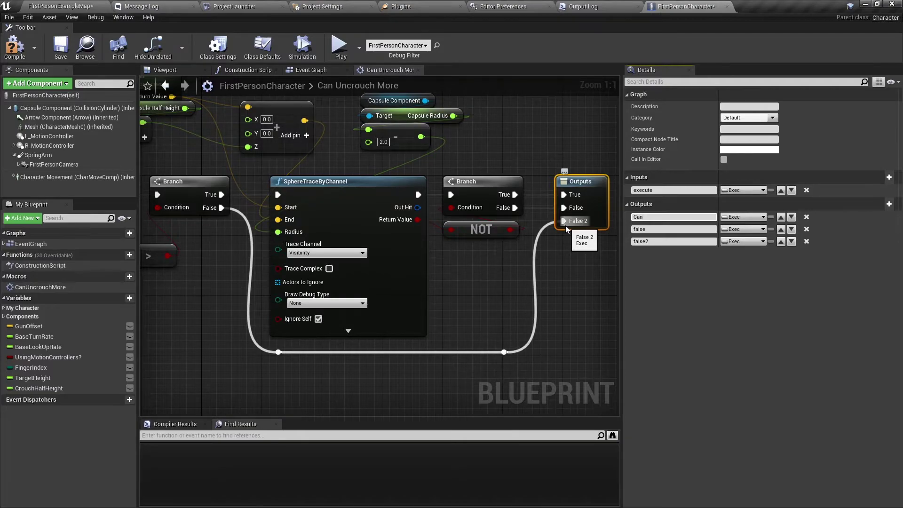
type("Uncrou")
type("ch")
key("Tab")
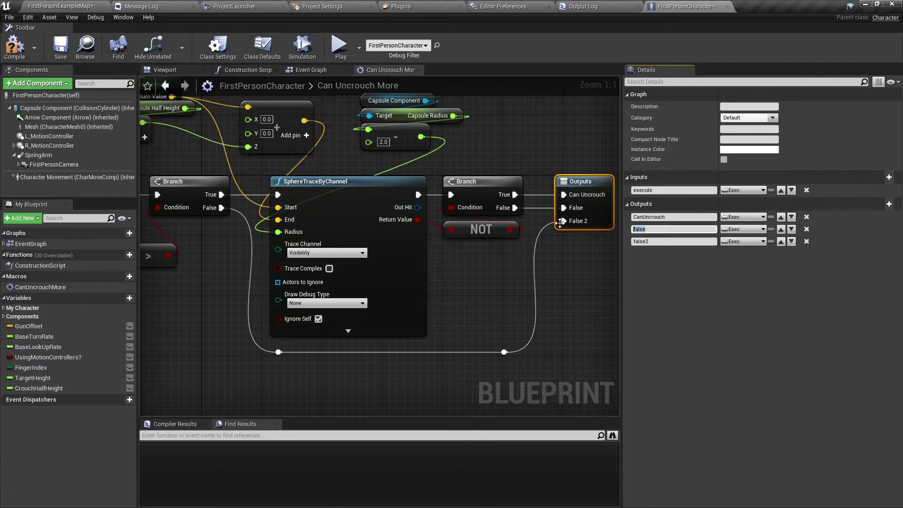
key("shift+Tab")
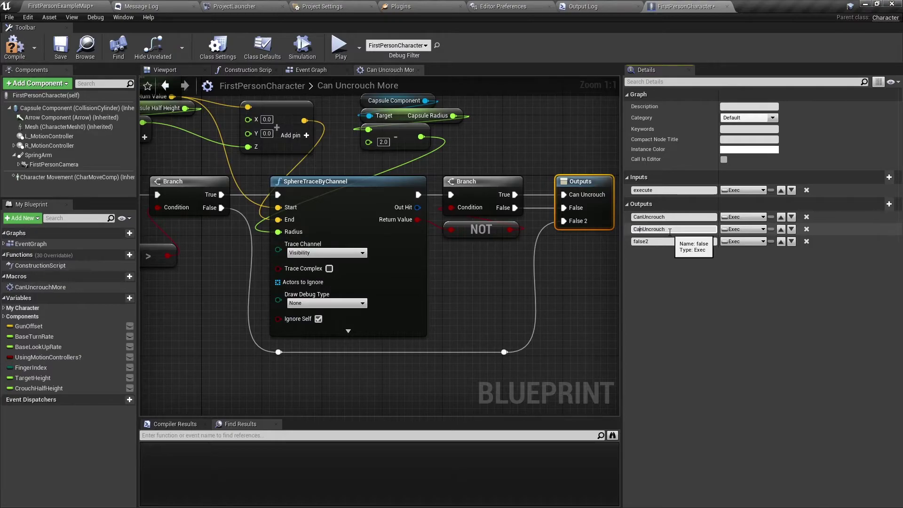
type("t")
left_click(670, 239)
type("NotUncrouching")
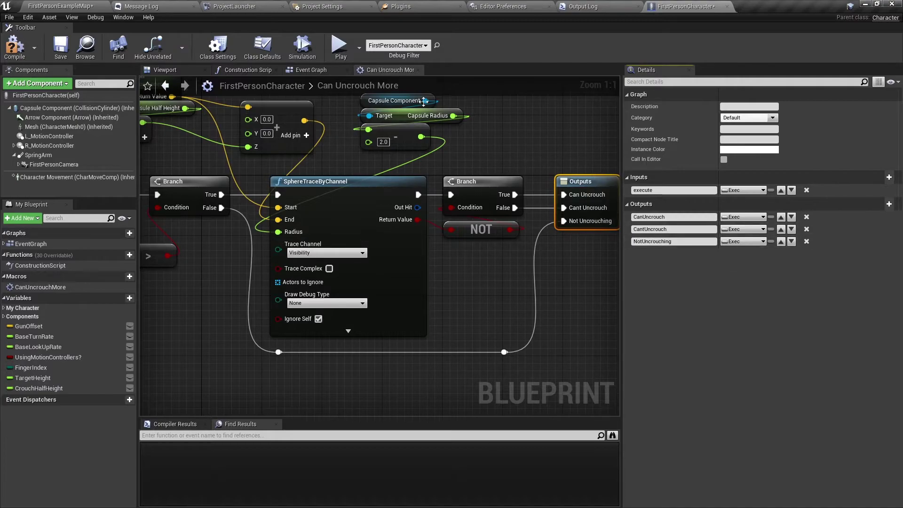
left_click(310, 69)
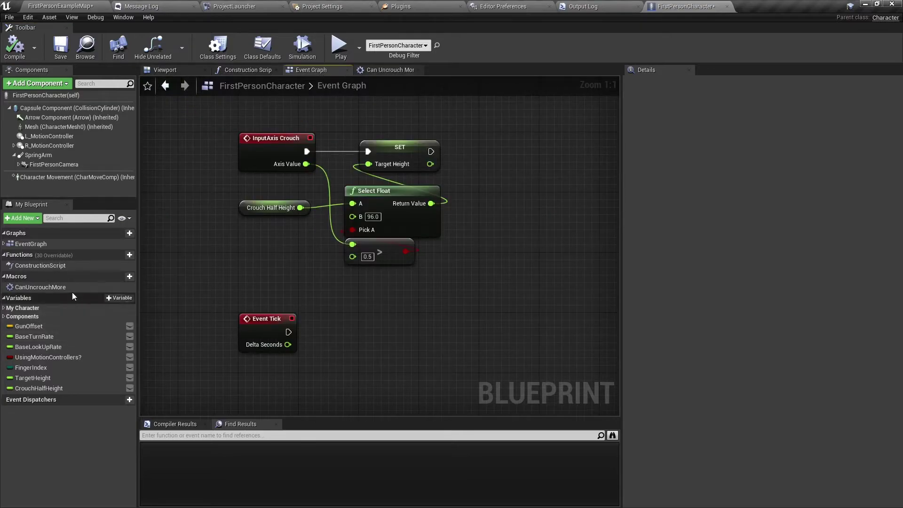
Run Can Uncrouch More from Event Tick, with Not Uncrouching triggering Set Capsule Half Height on Capsule Component
left_click_drag(39, 286, 343, 325)
mouse_move(289, 332)
left_mouse_down()
mouse_move(353, 339)
mouse_move(361, 318)
left_mouse_up()
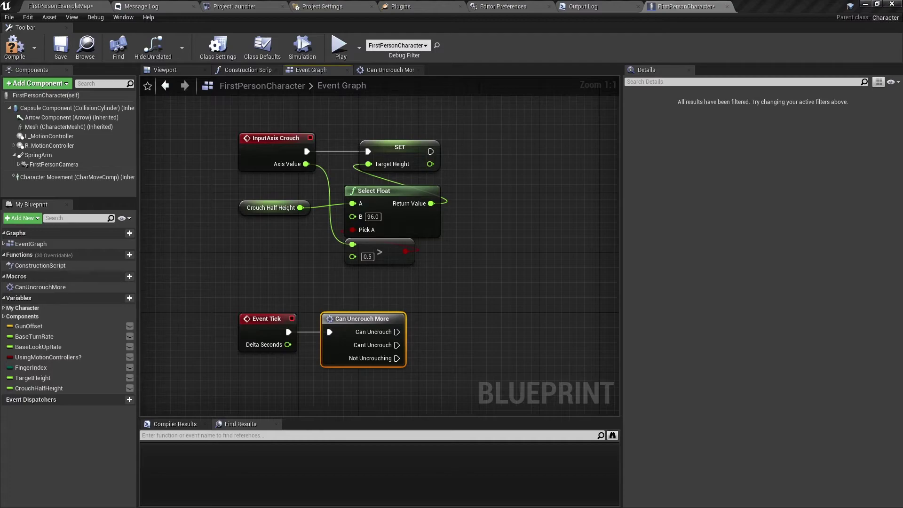
right_click_drag(583, 352, 464, 312)
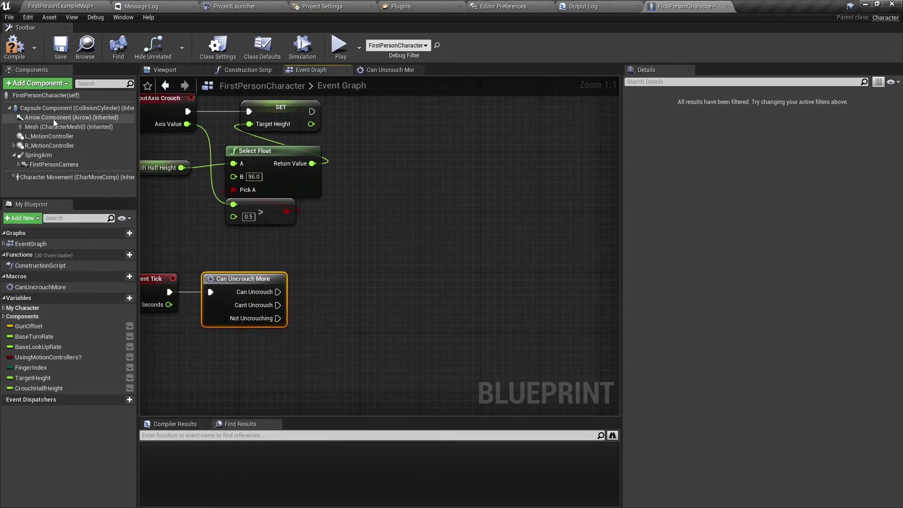
mouse_move(71, 107)
left_mouse_down()
mouse_move(357, 228)
mouse_move(383, 253)
left_mouse_up()
type("set cap")
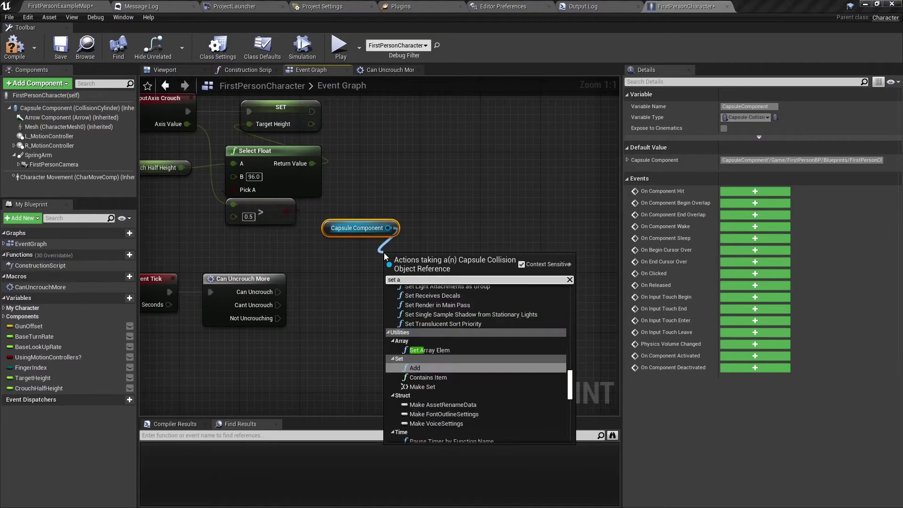
key("Up")
key("Up")
key("Return")
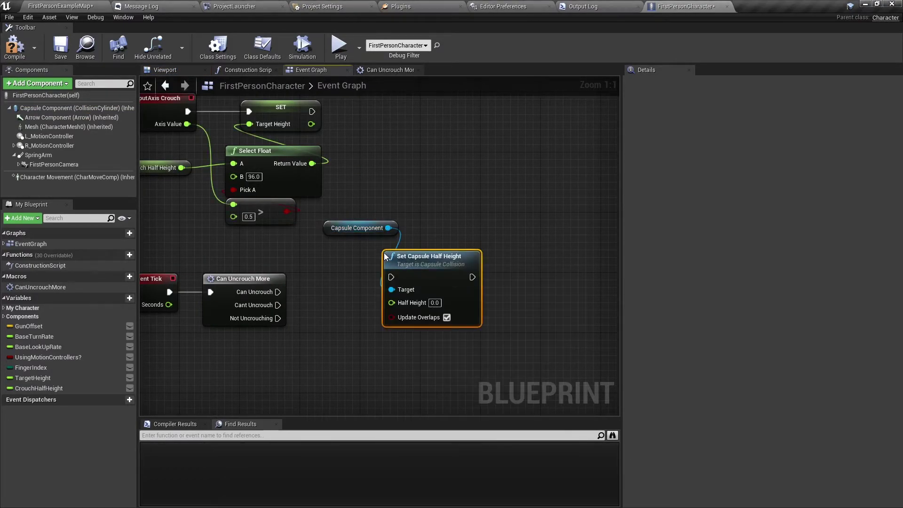
mouse_move(277, 292)
left_mouse_down()
mouse_move(404, 284)
mouse_move(368, 279)
left_mouse_up()
left_click_drag(278, 318, 346, 292)
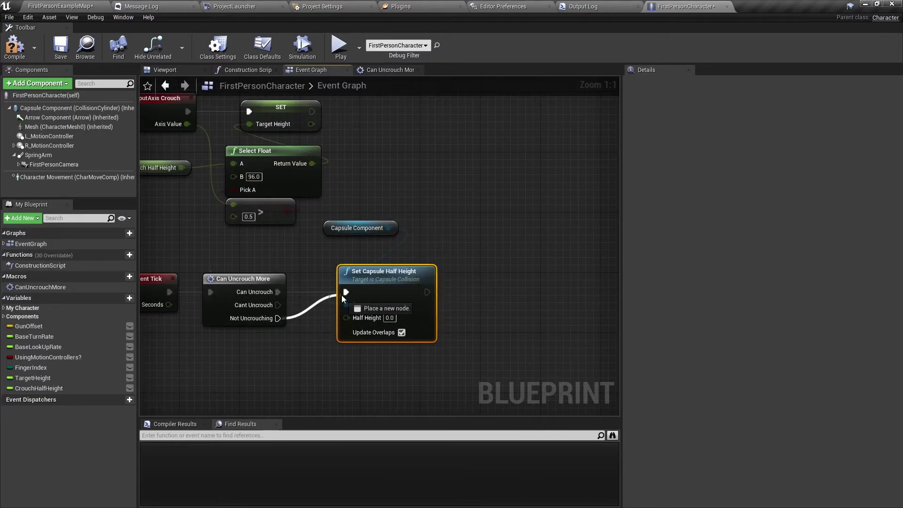
left_click_drag(333, 228, 346, 257)
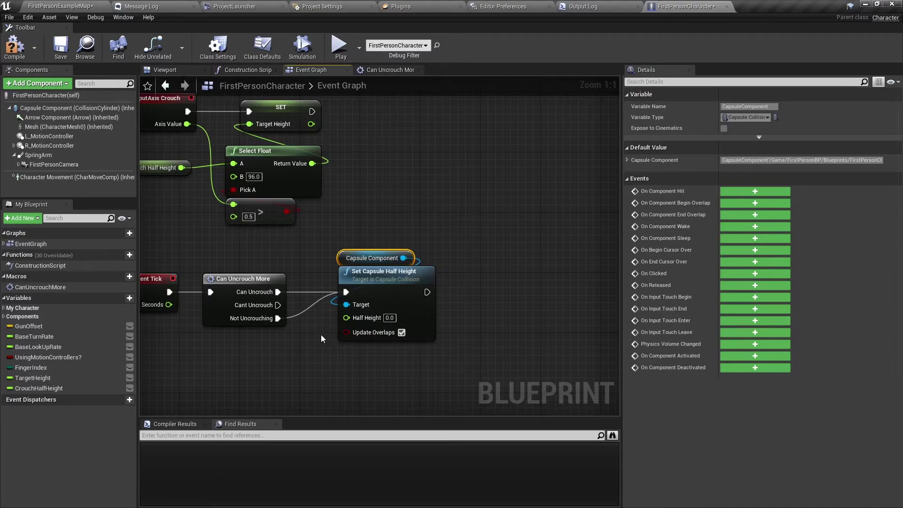
Drive Half Height with an FInterp To using Get World Delta Seconds and Interp Speed 5
right_click_drag(322, 339, 389, 247)
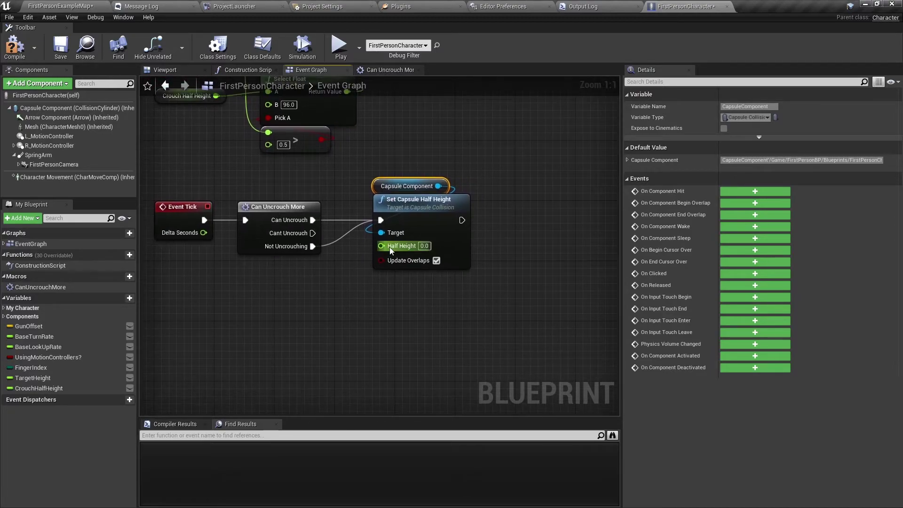
left_click_drag(390, 247, 374, 290)
type("finte")
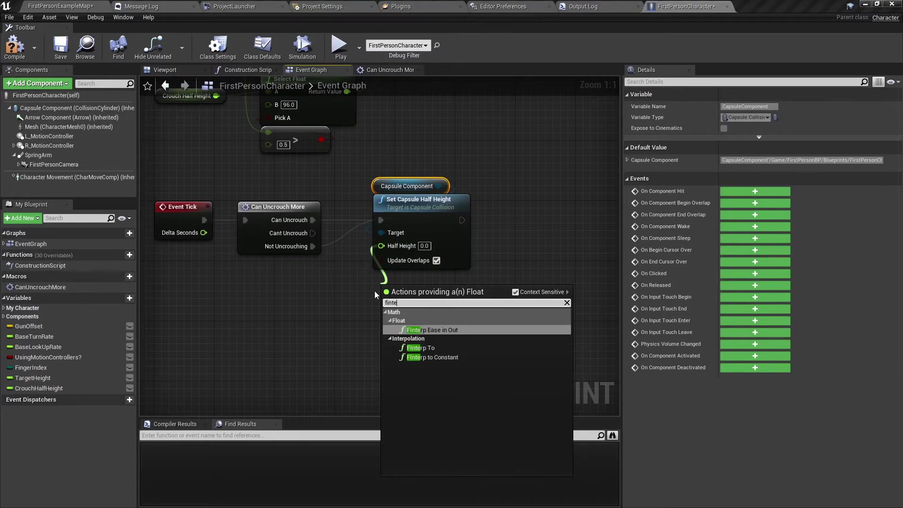
type("r")
key("Down")
key("Return")
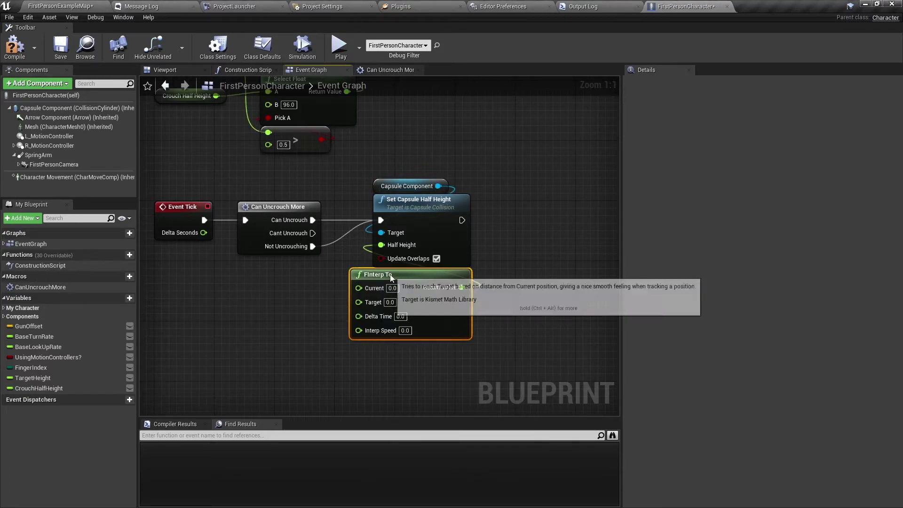
right_click_drag(390, 275, 404, 243)
left_click_drag(371, 298, 367, 341)
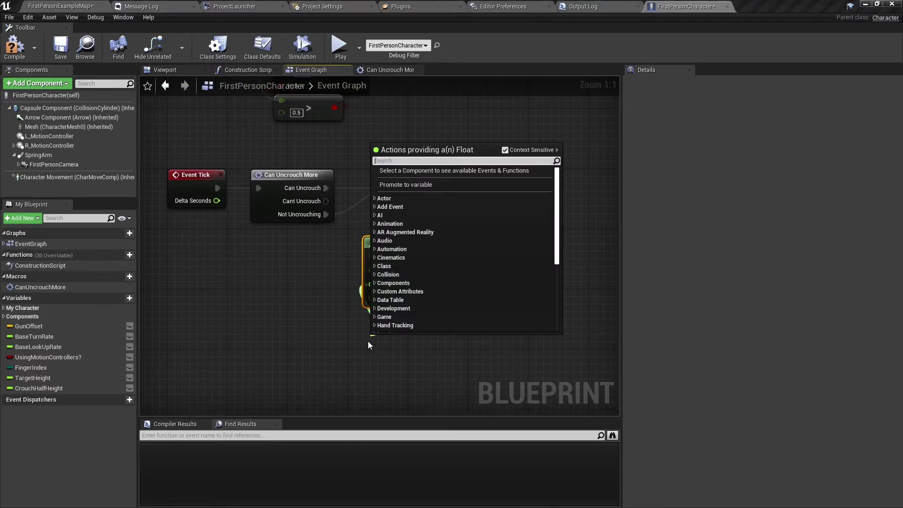
type("get world delta")
key("Return")
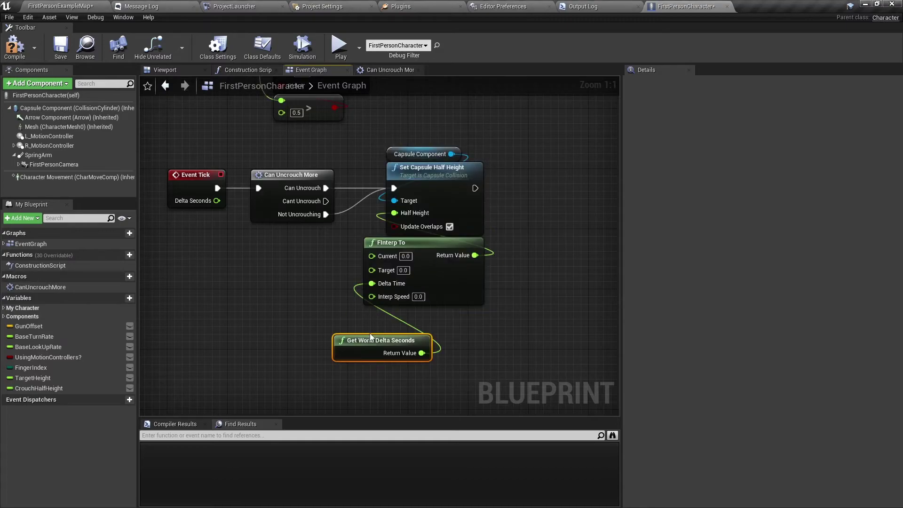
left_click_drag(371, 335, 400, 306)
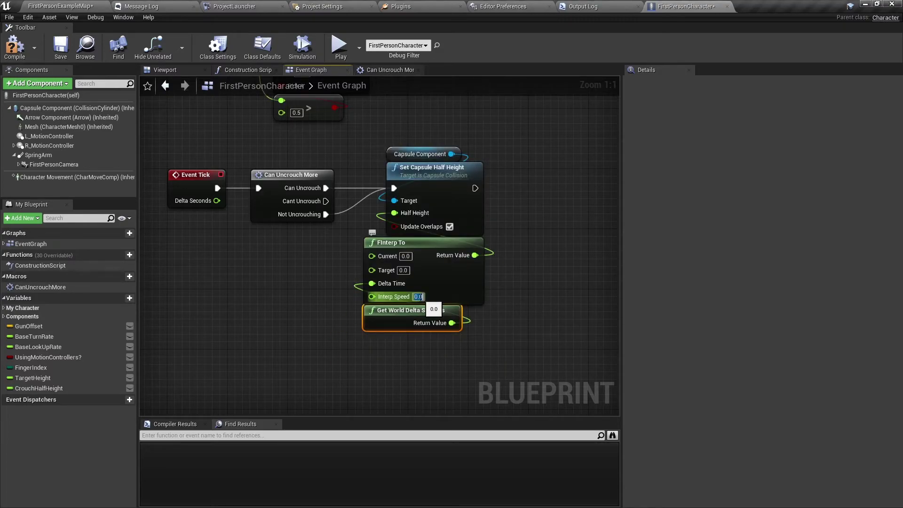
type("5")
key("Return")
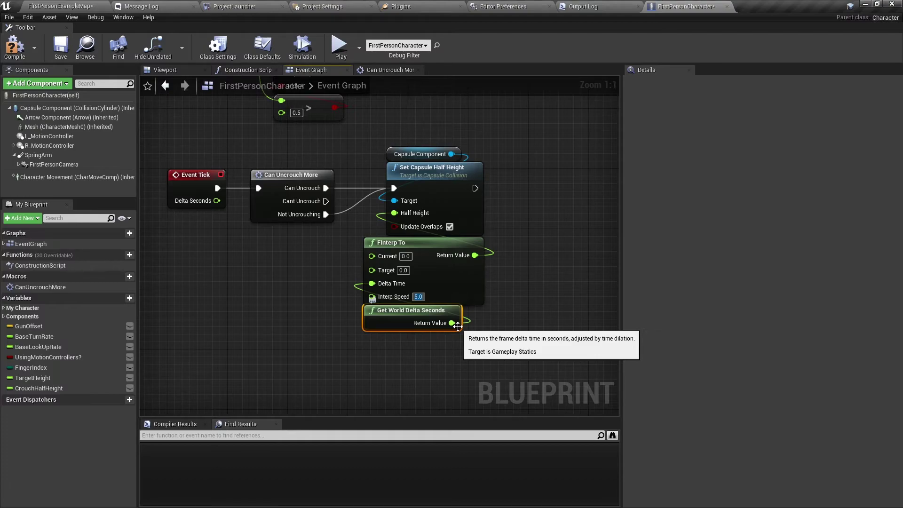
Feed the TargetHeight variable into FInterp To's Target input
left_click(313, 294)
right_click_drag(314, 275, 451, 275)
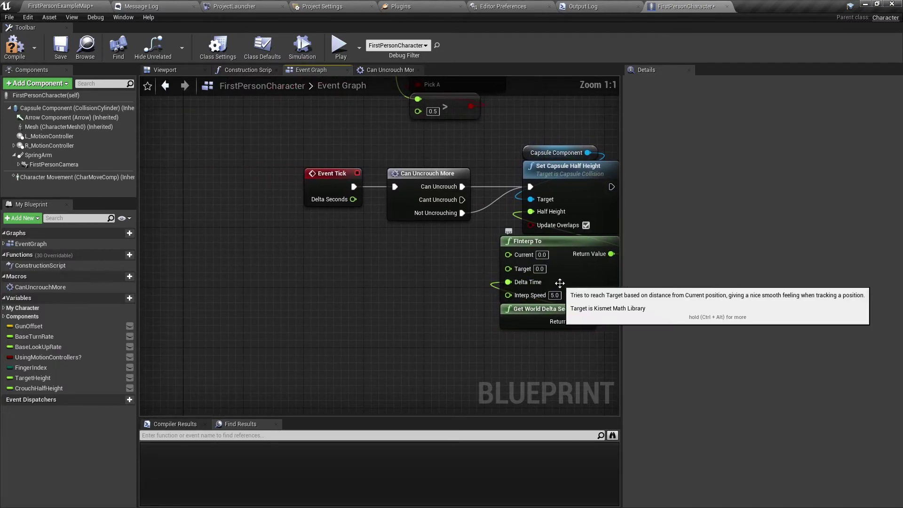
left_click(60, 388)
left_click(85, 379)
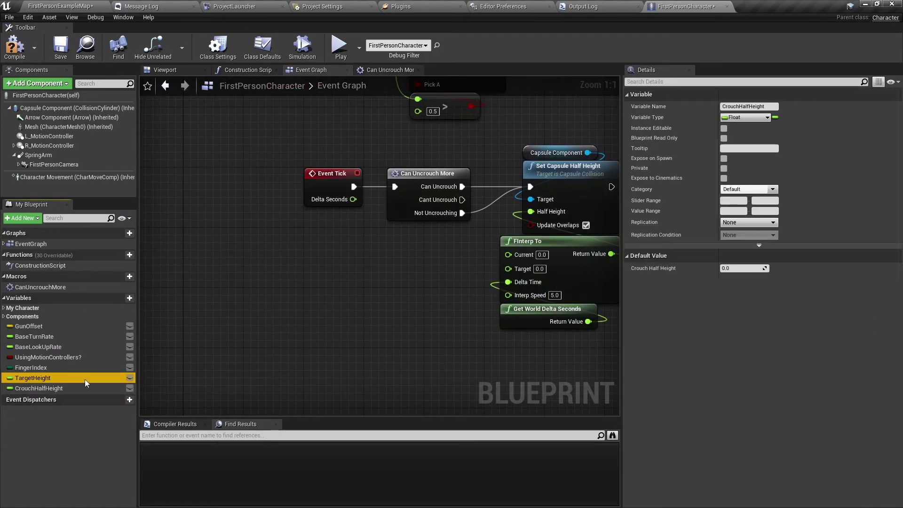
left_click_drag(368, 270, 507, 268, "ctrl")
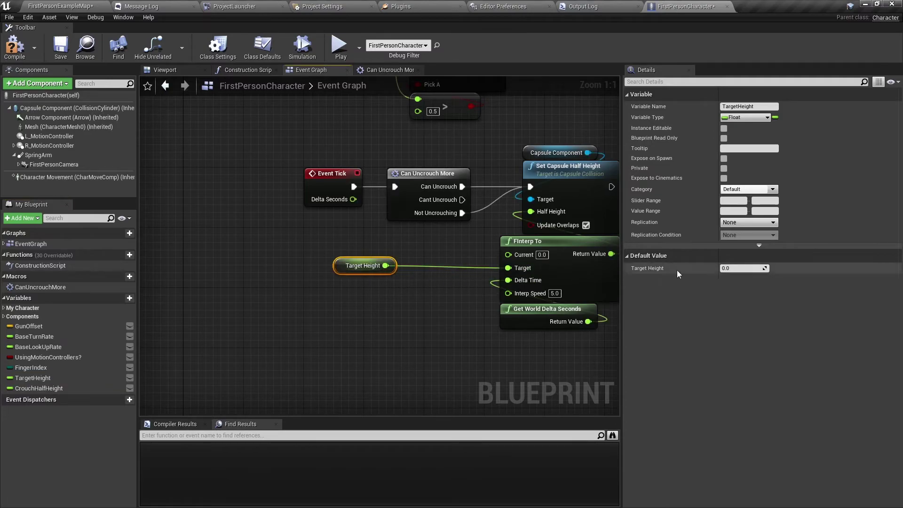
Set CrouchHalfHeight's default to 50.0 (capsule default is 96.0) and compile the blueprint
left_click(75, 108)
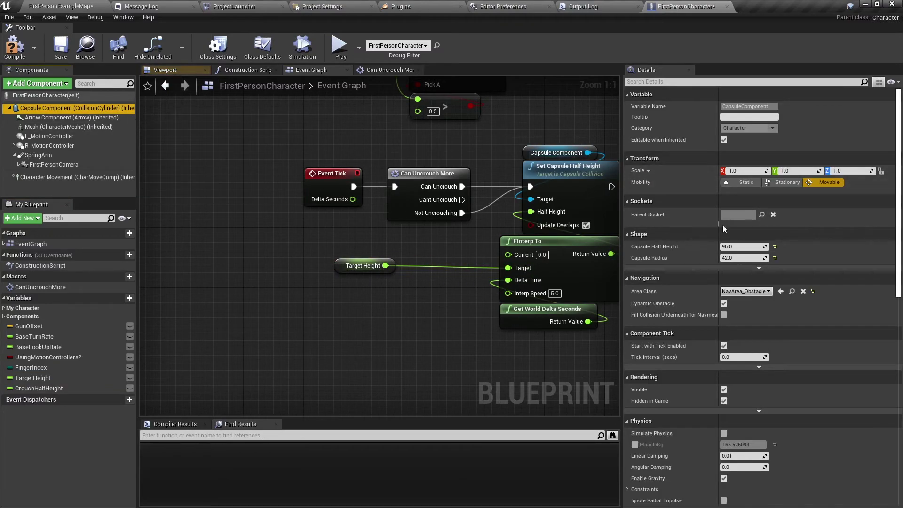
left_click(743, 245)
left_click(38, 388)
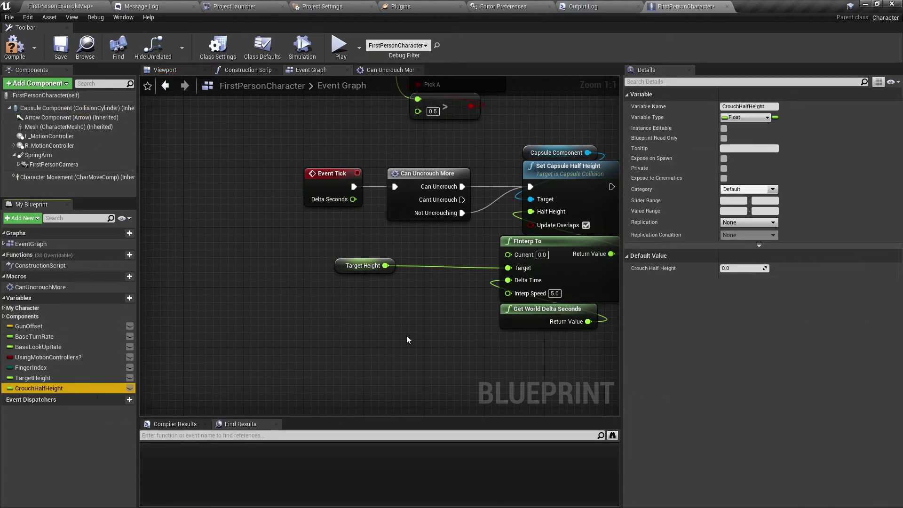
left_click(742, 268)
type("96")
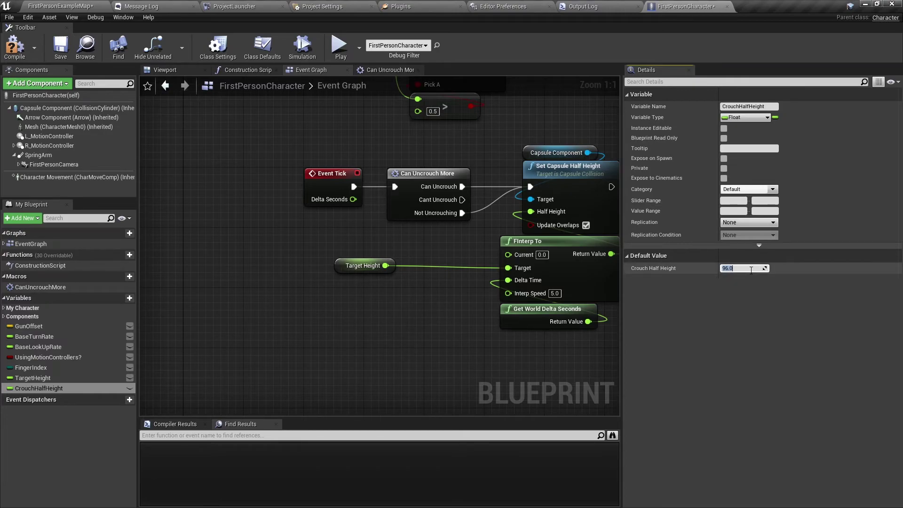
left_click(33, 378)
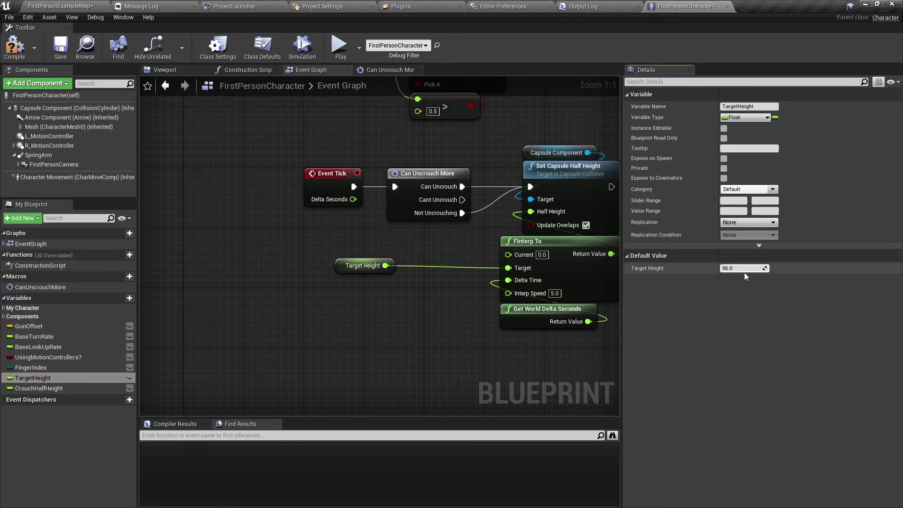
left_click(38, 387)
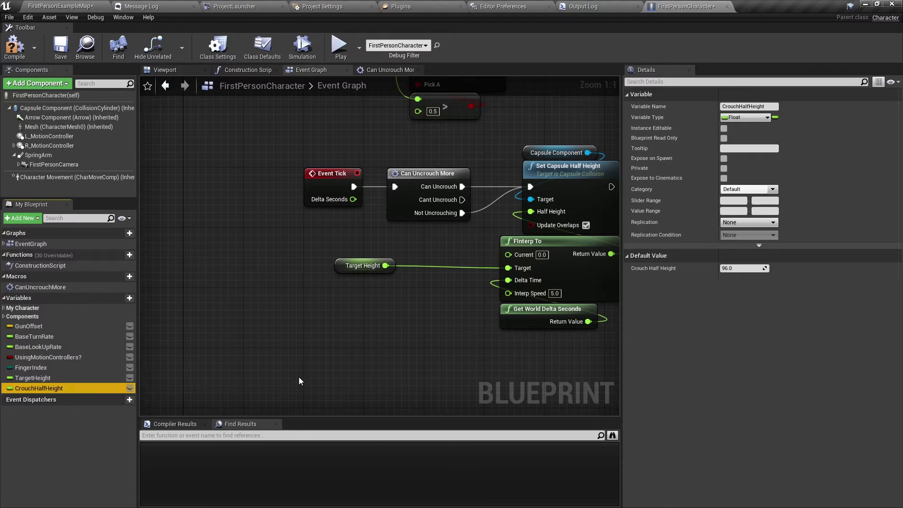
left_click(737, 269)
type("50")
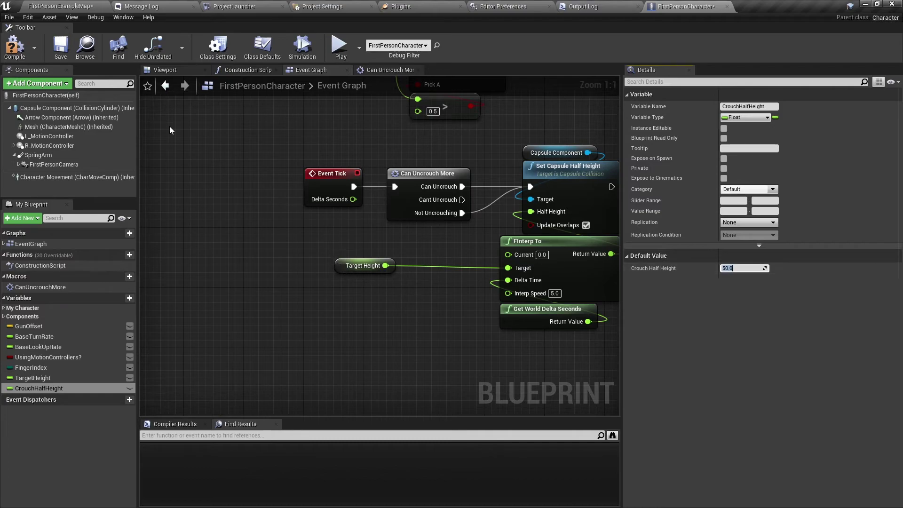
left_click(3, 52)
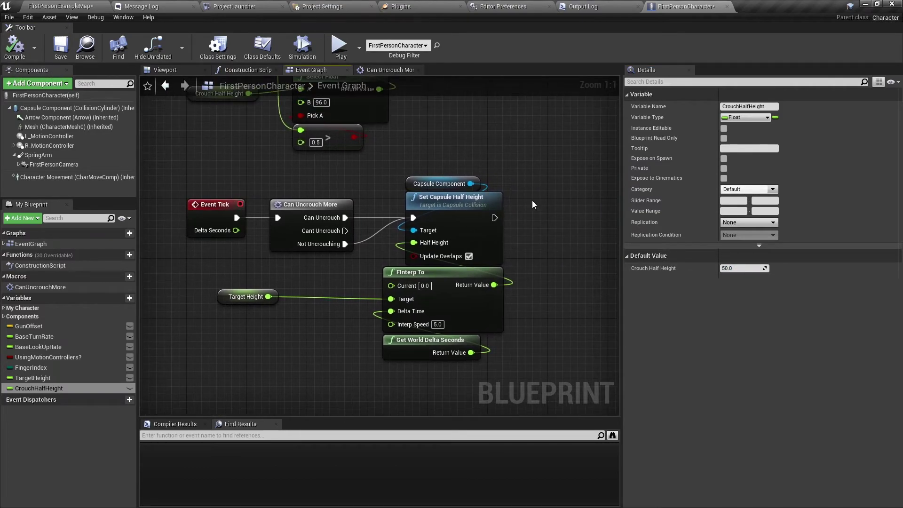
Paste a second Capsule Component reference and wire its Get Capsule Half Height into FInterp To Current
right_click_drag(463, 192, 333, 325)
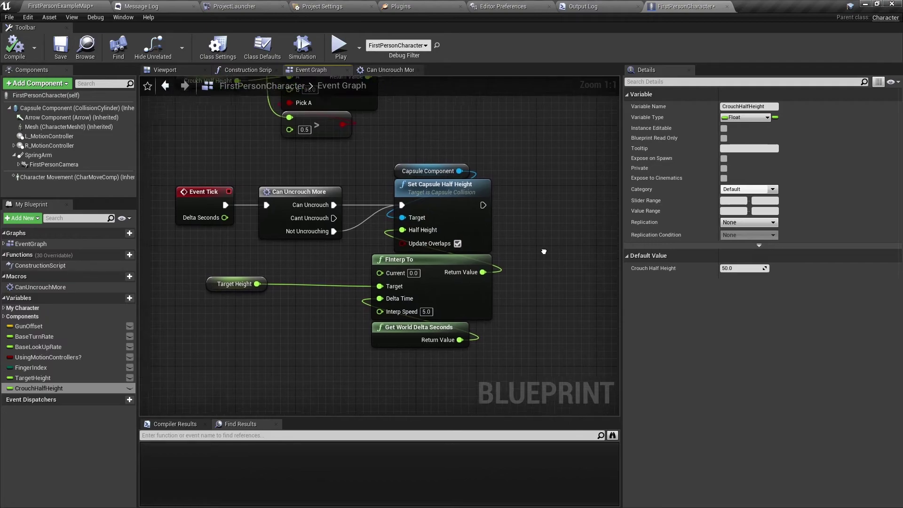
left_click(404, 163)
right_click_drag(321, 274, 445, 264)
key("ctrl+c")
key("ctrl+v")
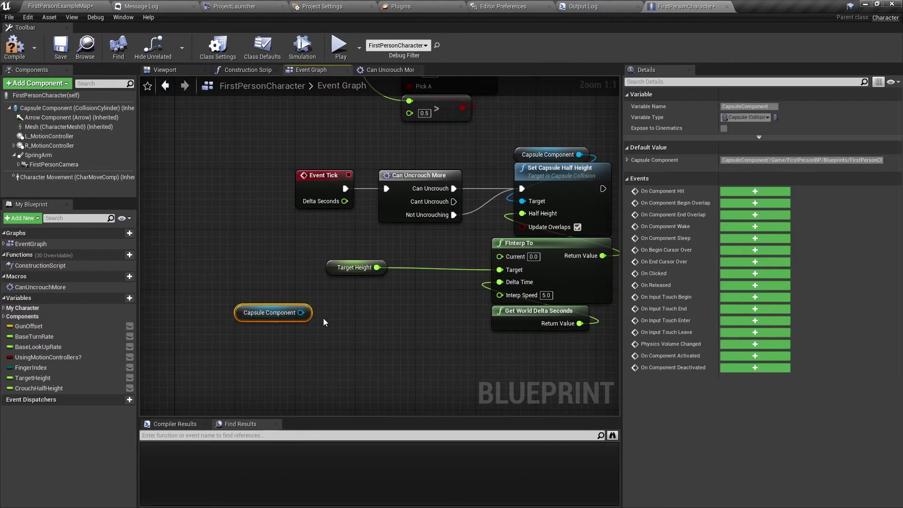
left_click_drag(301, 312, 310, 323)
type("get half")
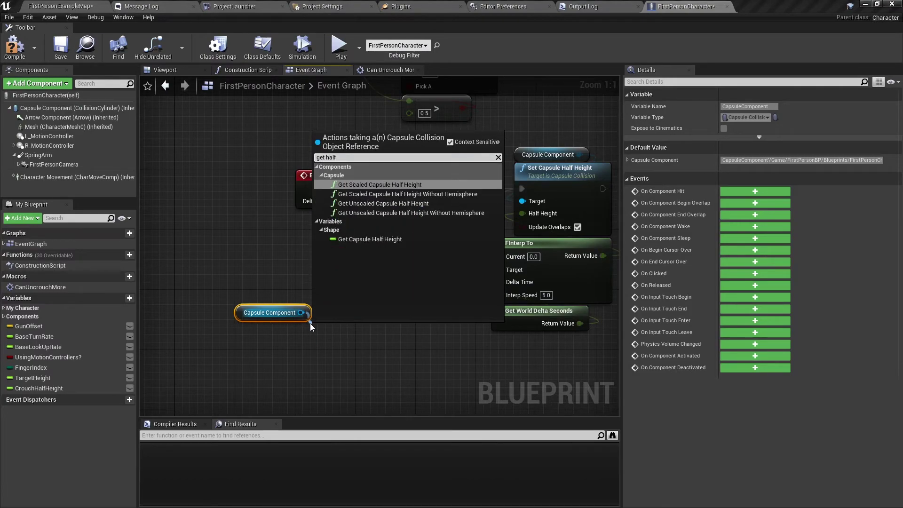
key("Return")
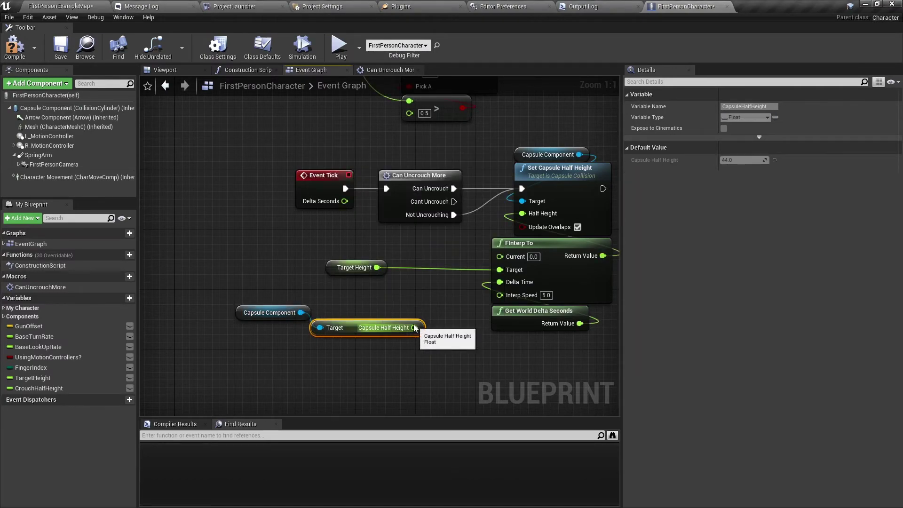
left_click_drag(414, 327, 499, 255)
left_click(263, 318)
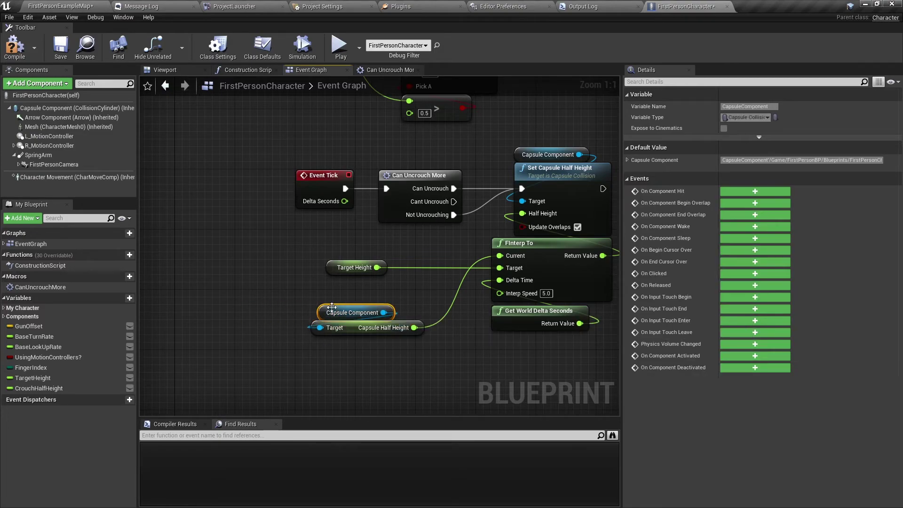
mouse_move(379, 291)
right_mouse_down()
mouse_move(138, 297)
mouse_move(98, 312)
right_mouse_up()
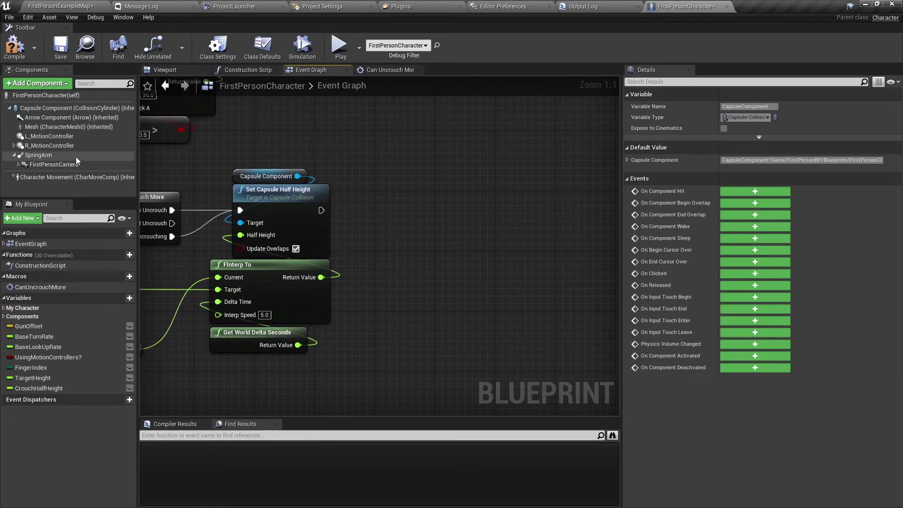
Add a Set Target Arm Length node on the Spring Arm after Set Capsule Half Height
mouse_move(38, 155)
left_mouse_down()
mouse_move(409, 153)
mouse_move(422, 185)
left_mouse_up()
type("set target")
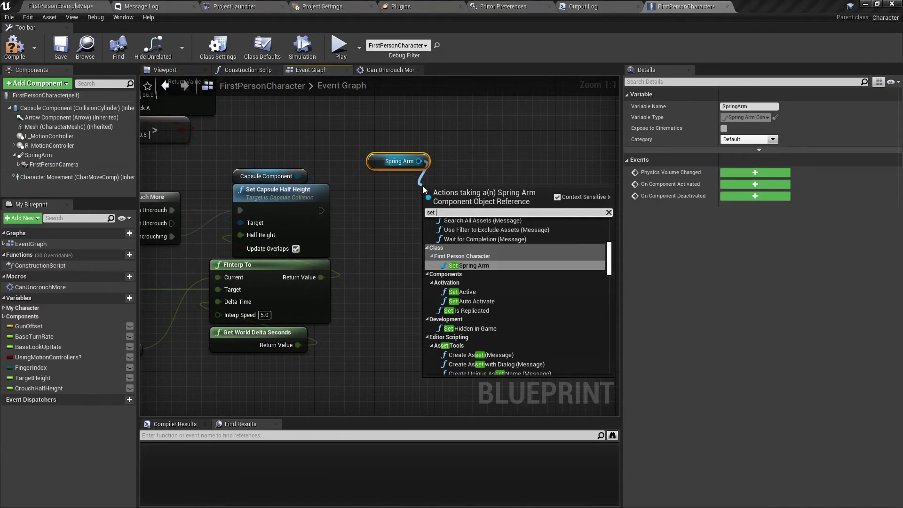
key("Up")
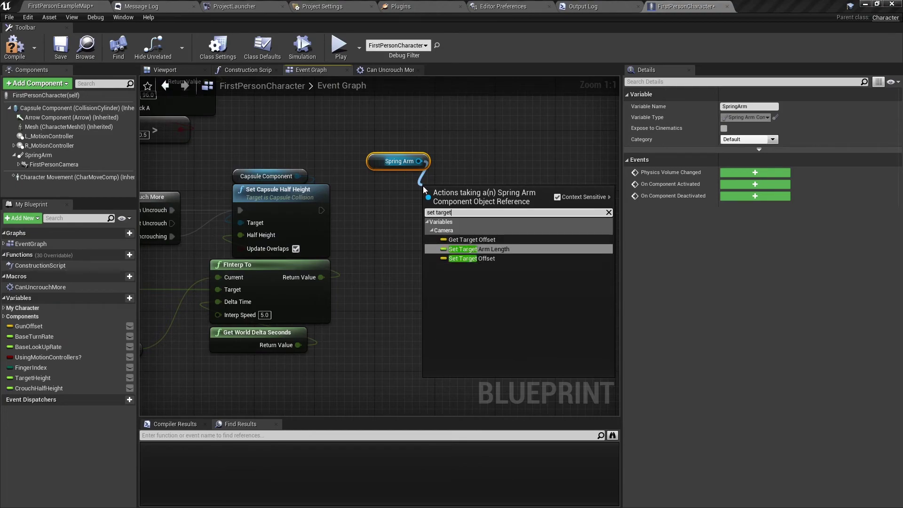
key("Return")
left_click_drag(442, 194, 413, 209)
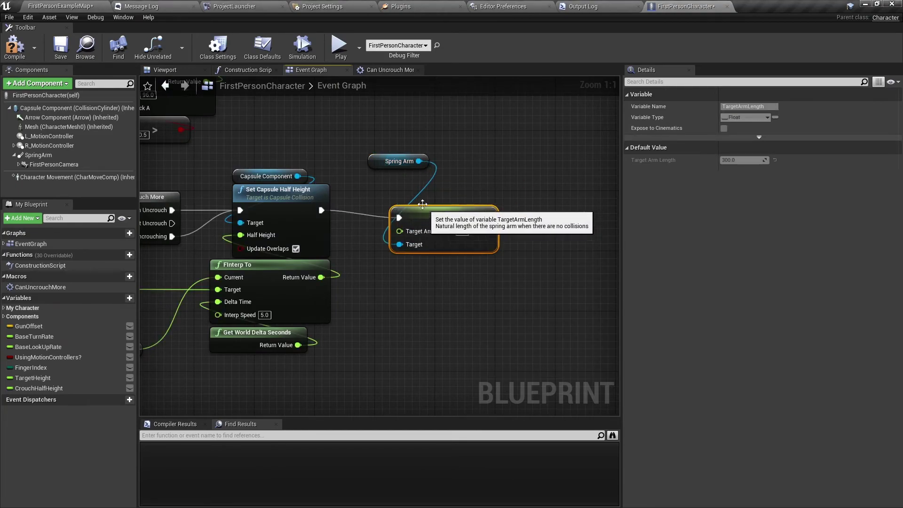
left_click_drag(371, 163, 401, 193)
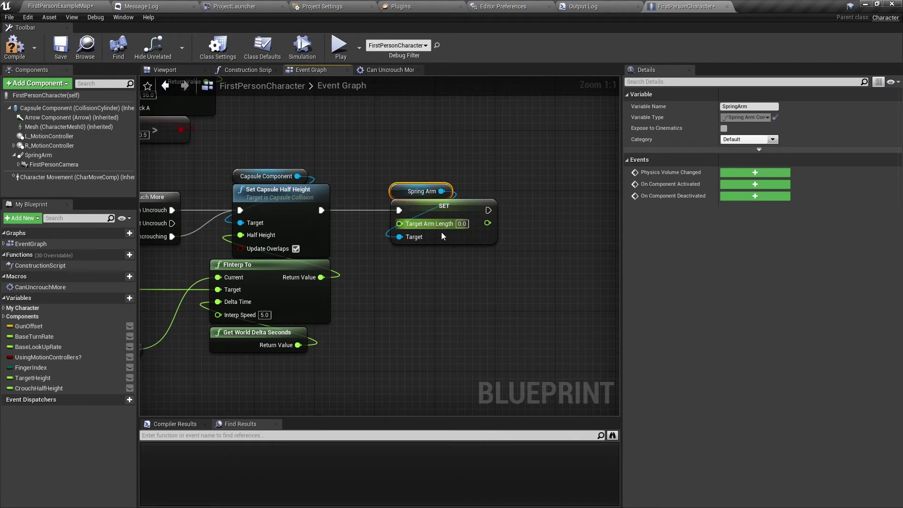
right_click_drag(403, 223, 392, 215)
Feed Target Arm Length from a Clamp (float) whose Value is the current arm length 64.248421
mouse_move(393, 215)
left_mouse_down()
mouse_move(403, 275)
mouse_move(436, 248)
left_mouse_up()
type("clam")
left_click(443, 314)
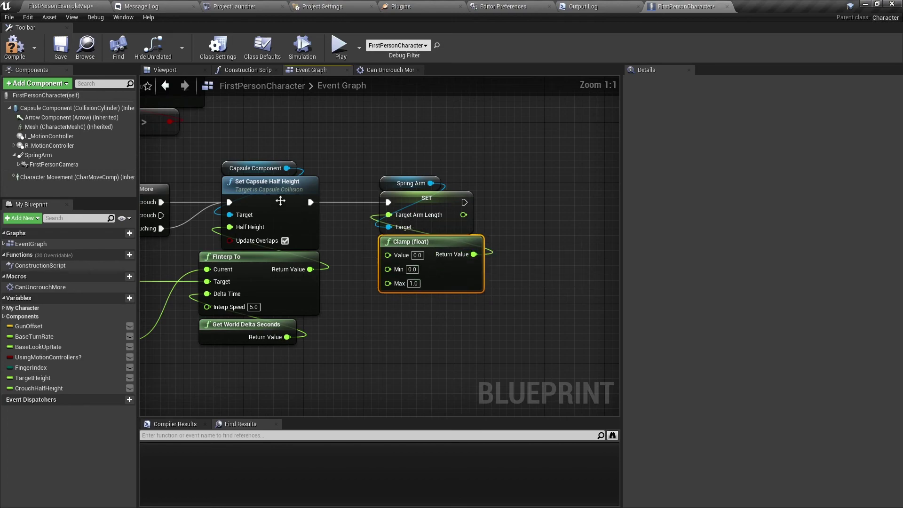
left_click(39, 155)
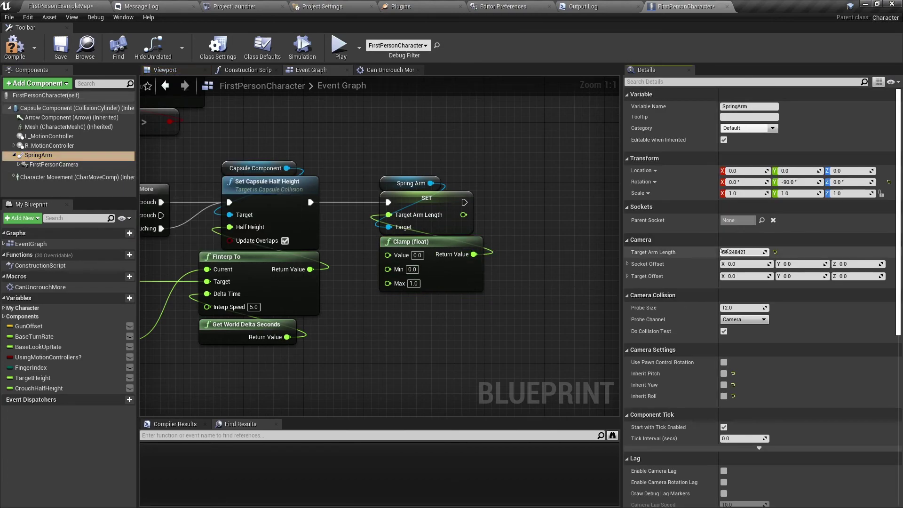
left_click(724, 252)
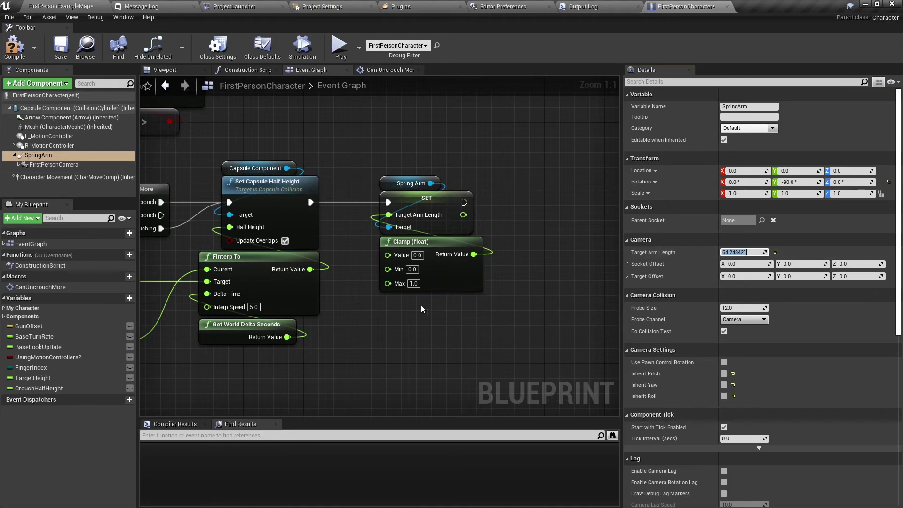
left_click(417, 255)
key("ctrl+v")
key("Return")
Wire a copied Capsule Half Height minus 2 into the Clamp's Max, then go to the level map
mouse_move(389, 290)
right_mouse_down()
mouse_move(393, 256)
mouse_move(315, 233)
right_mouse_up()
key("ctrl+c")
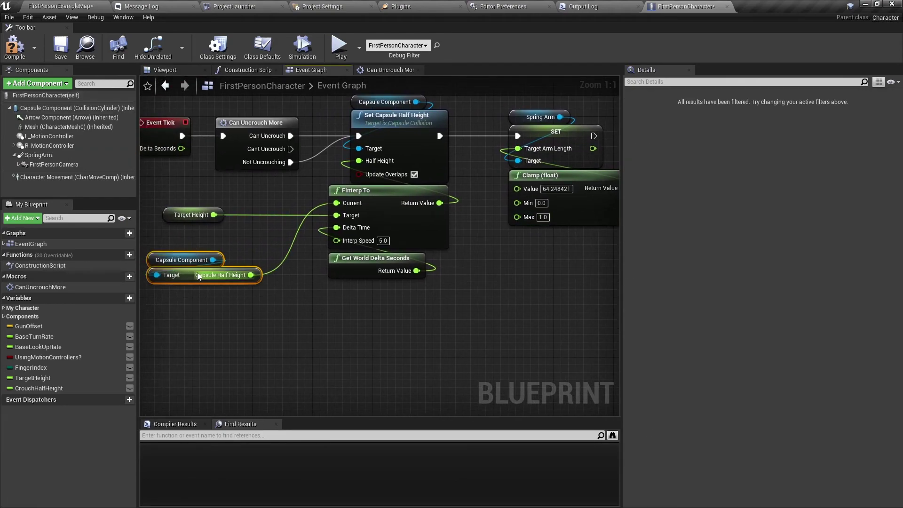
right_click_drag(386, 308, 334, 297)
key("ctrl+v")
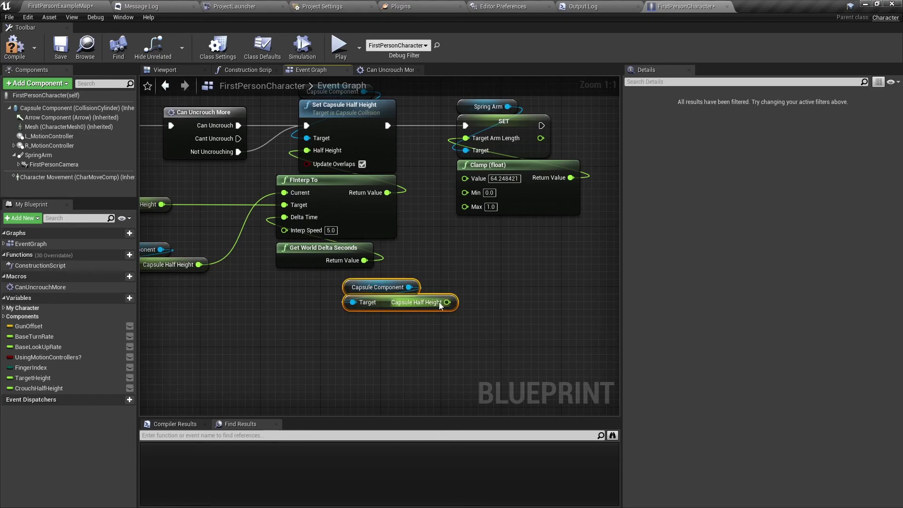
left_click_drag(439, 303, 490, 271)
type("-")
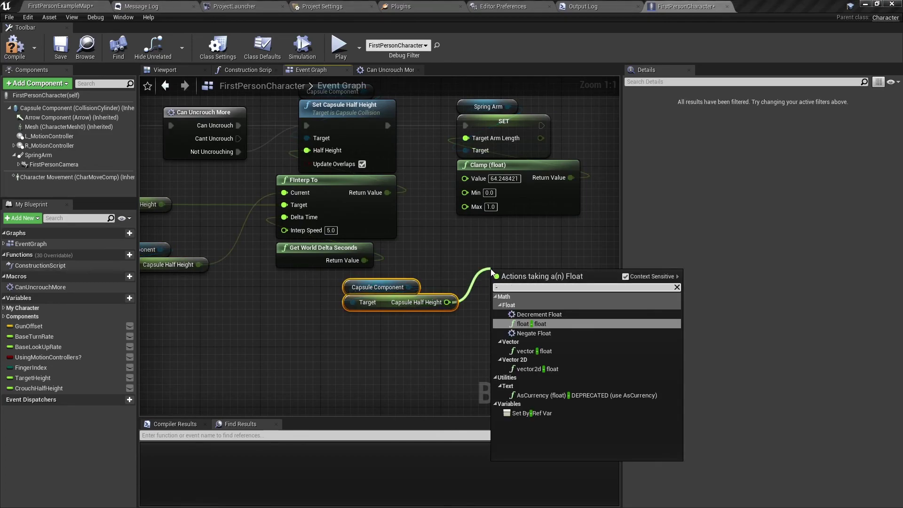
key("Return")
type("2")
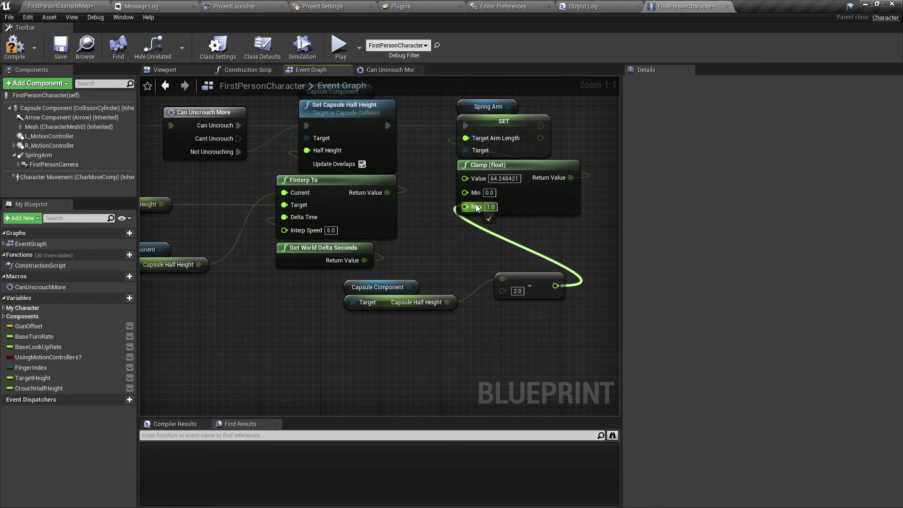
left_click_drag(555, 285, 465, 205)
left_click(29, 10)
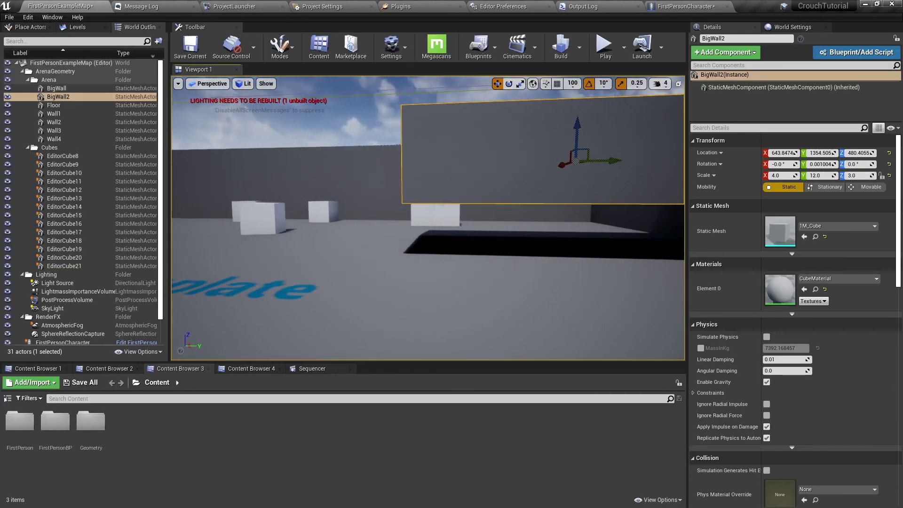
Play the level and walk the character through the dark low tunnel under the block
key("alt+p")
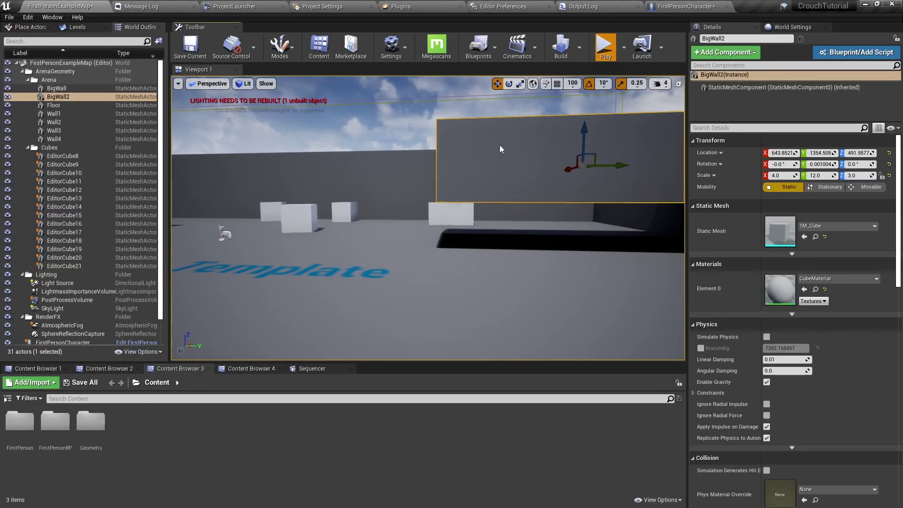
key("w")
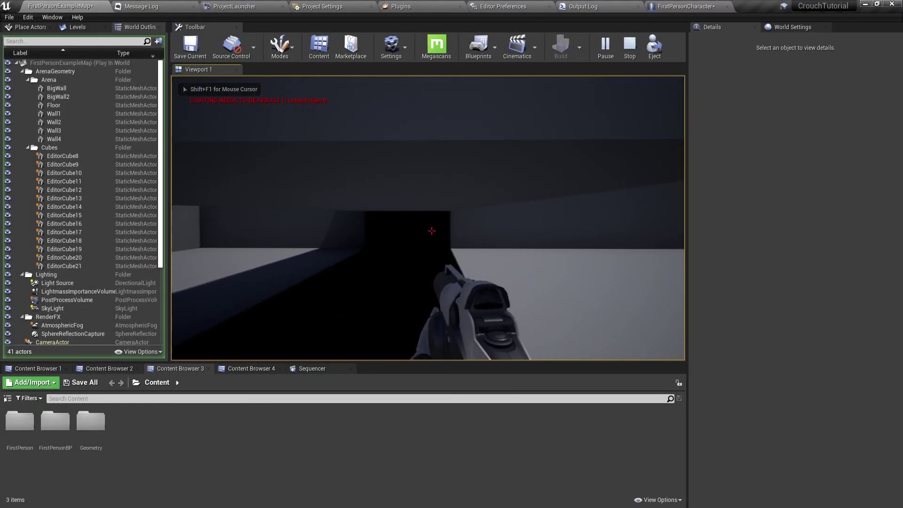
key("w")
key("w")
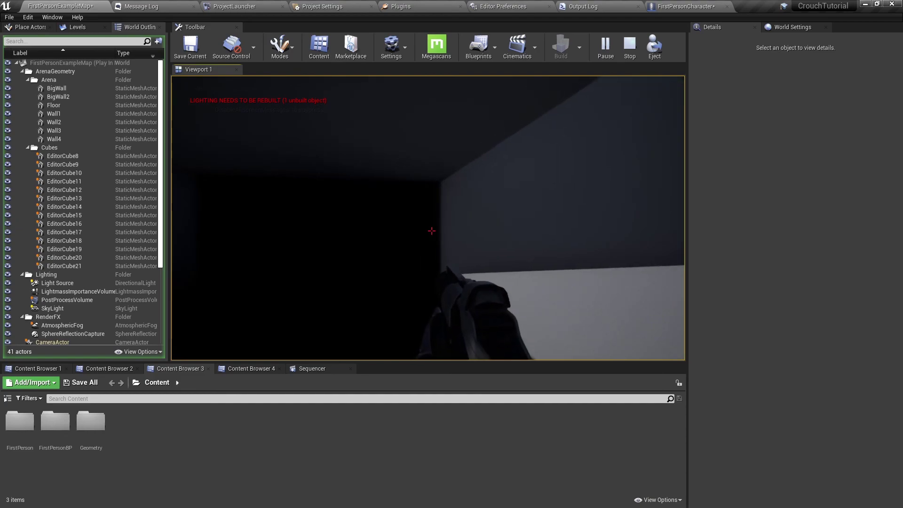
key("a")
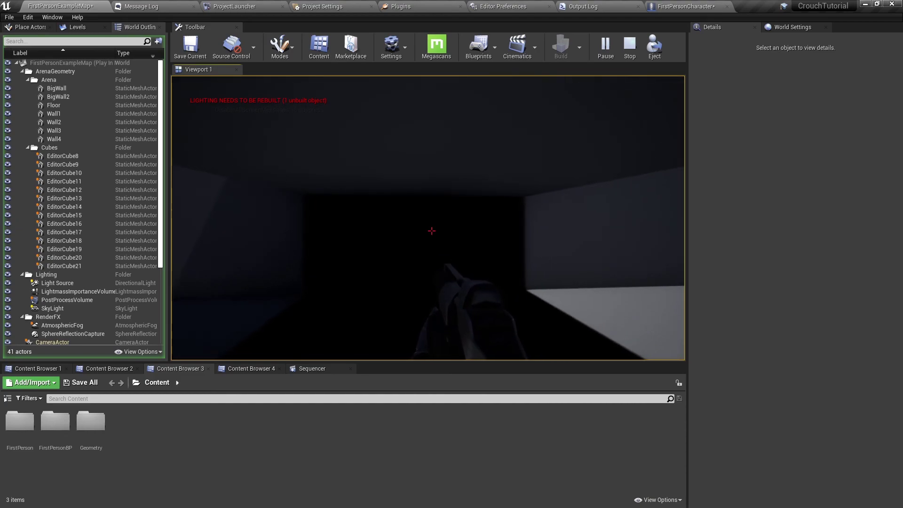
key("w")
key("a")
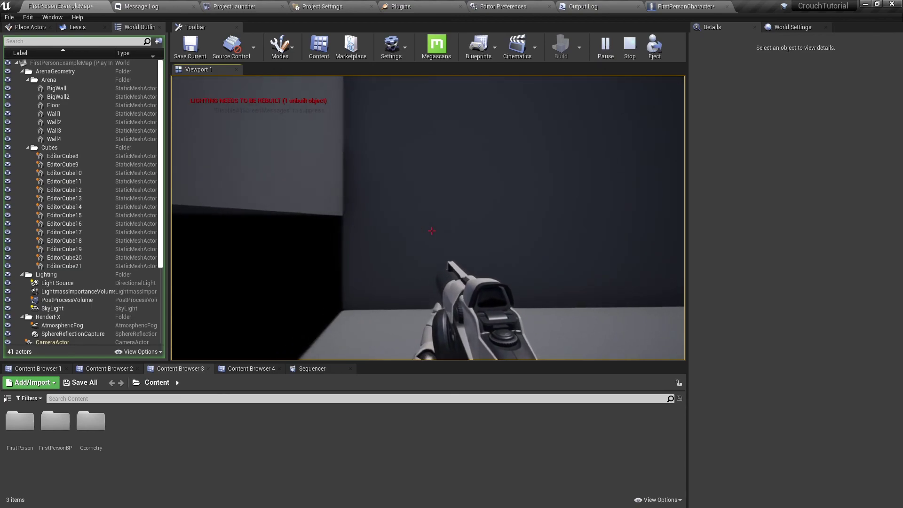
key("a")
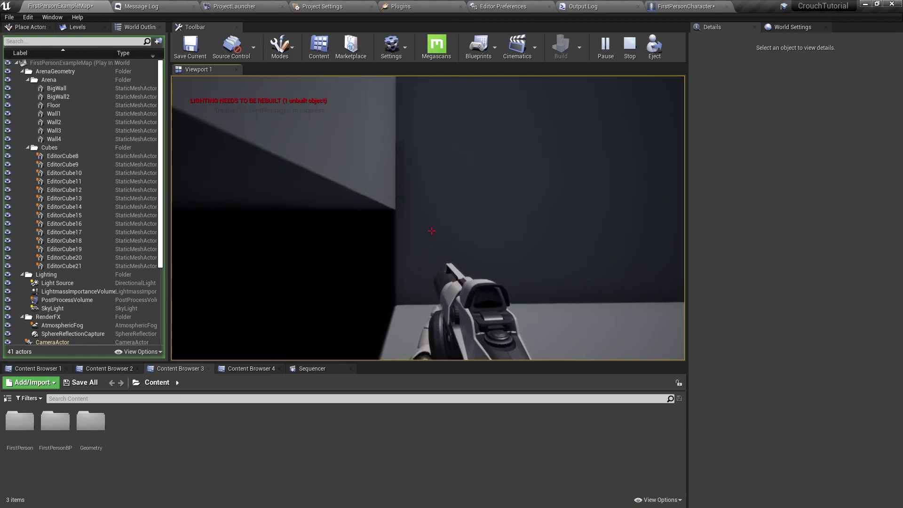